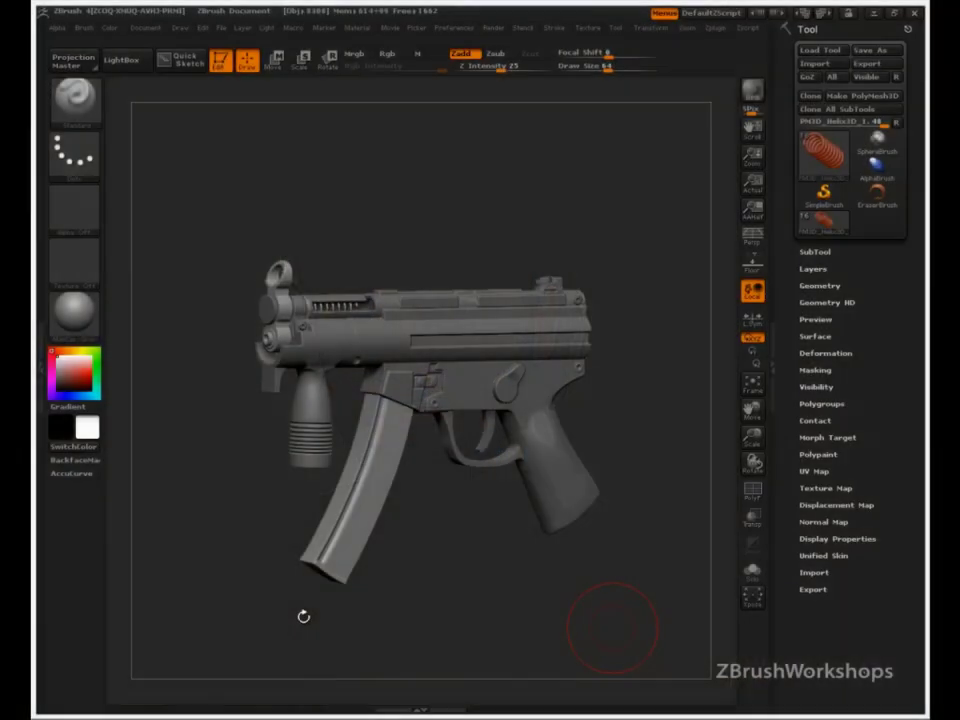
Load the tactical leg holster reference image into Spotlight over the gun model and show the Spotlight dial
drag(568, 609, 569, 603)
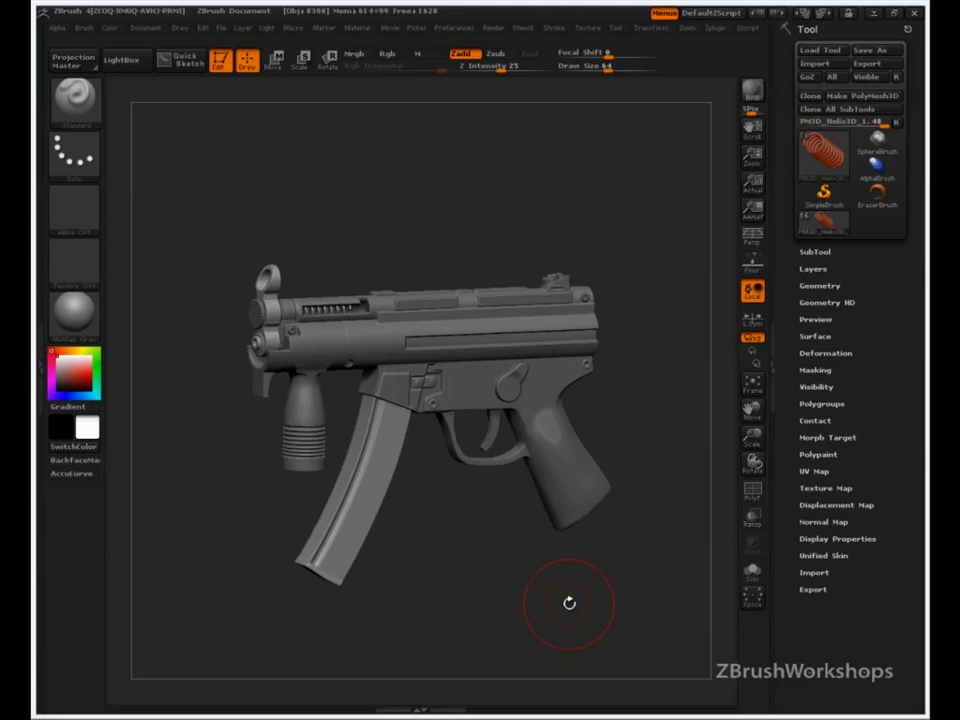
click(80, 268)
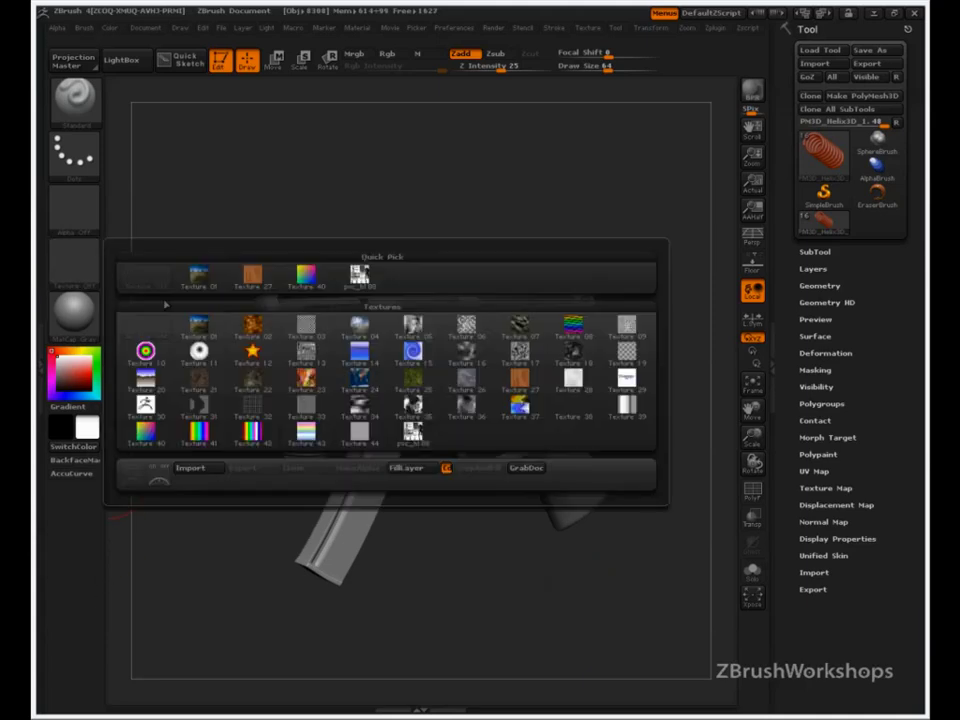
click(162, 476)
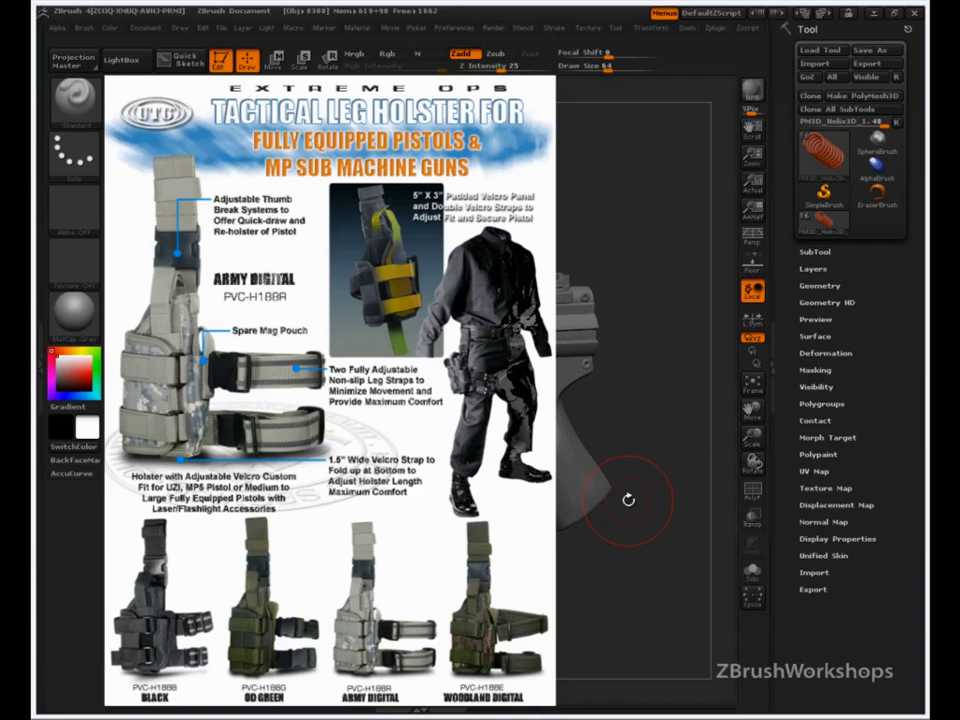
key(z)
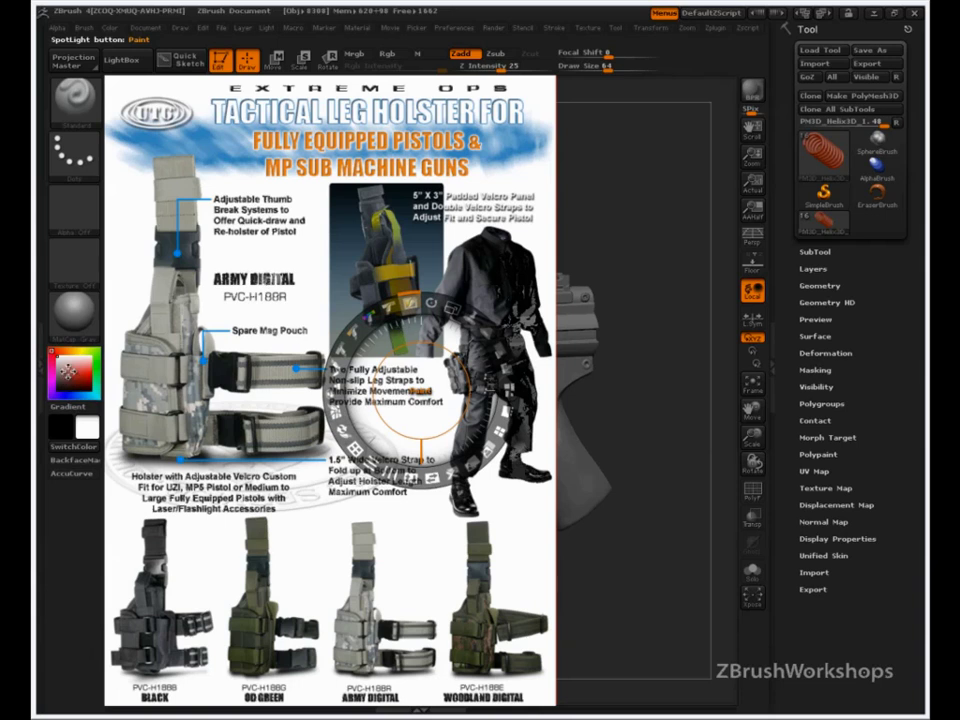
Set the Spotlight paint to black with draw size 16 and focal shift -100, undoing the test strokes
drag(66, 374, 50, 398)
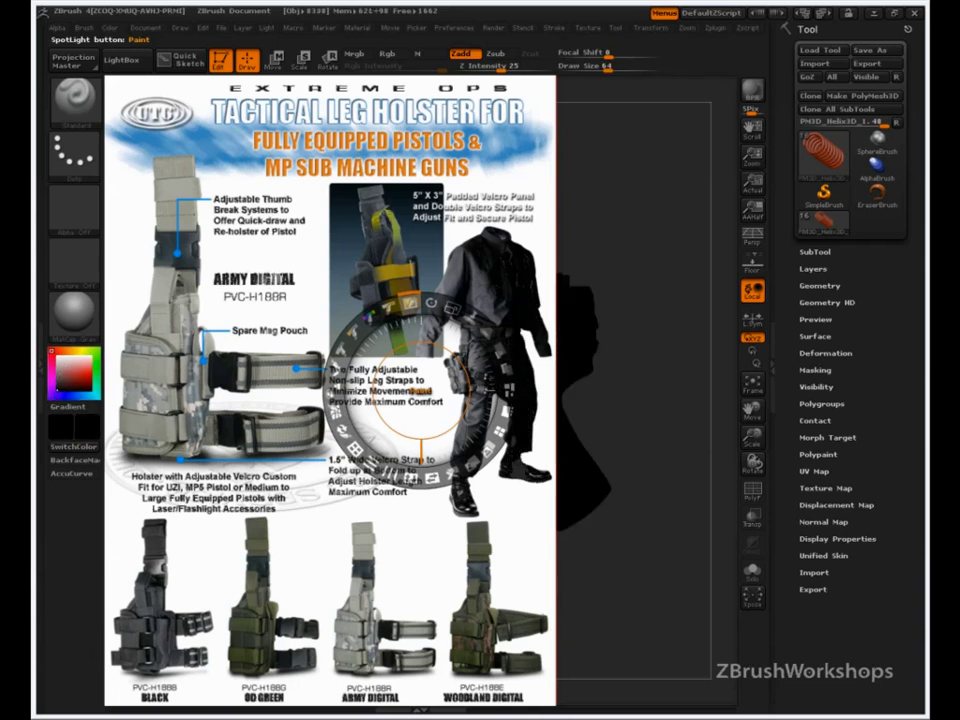
drag(605, 67, 580, 68)
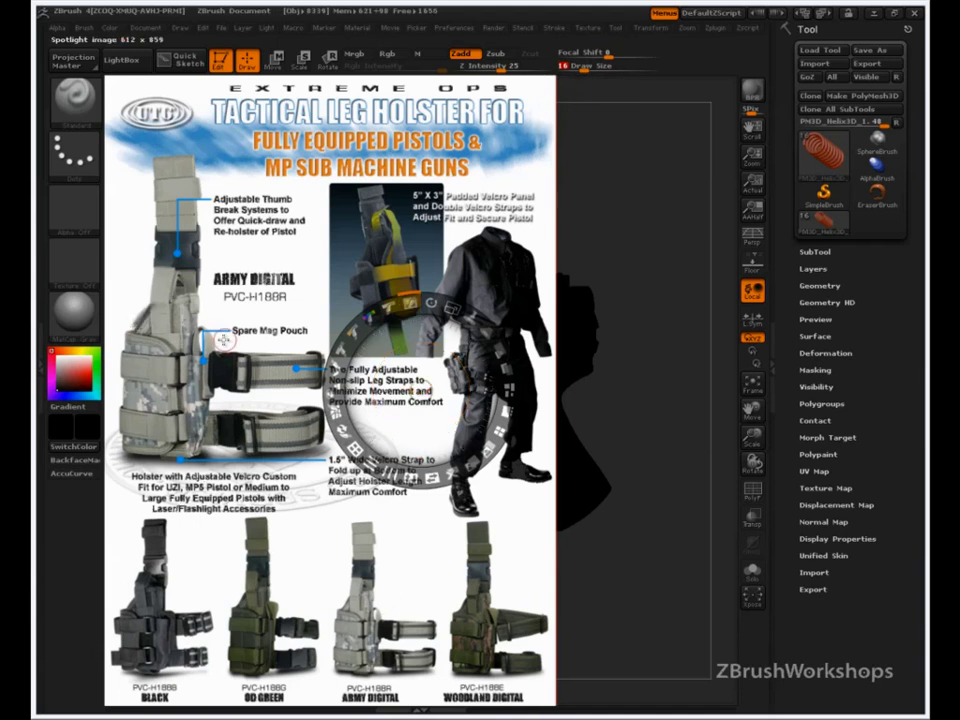
key(shift)
drag(607, 54, 578, 54)
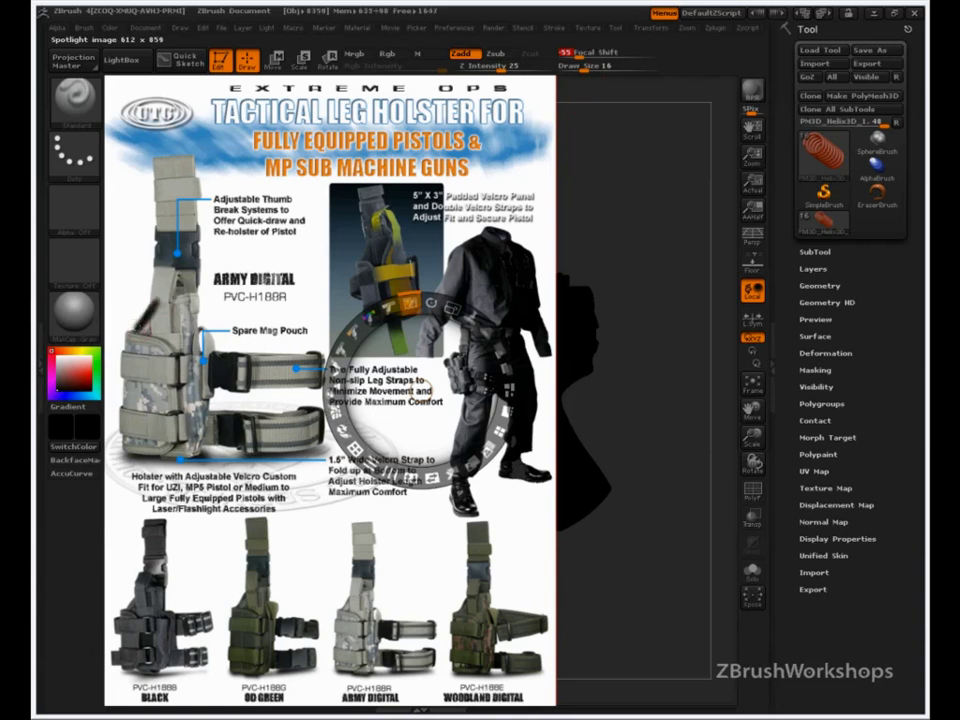
mouse_move(122, 332)
mouse_down()
mouse_move(117, 338)
mouse_move(175, 348)
mouse_move(118, 340)
mouse_up()
drag(578, 54, 557, 54)
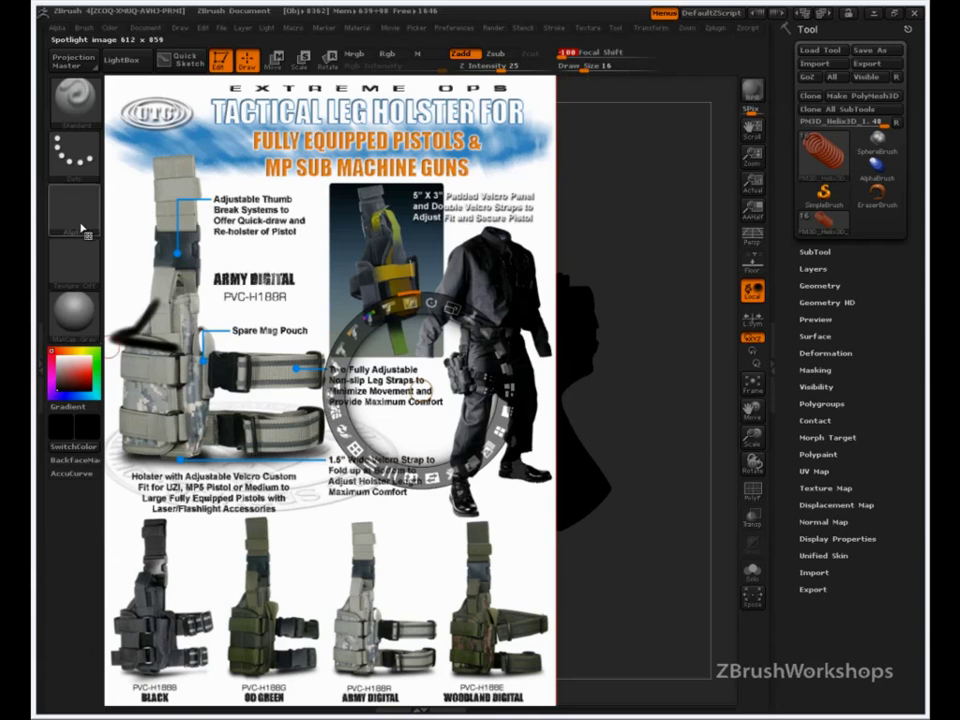
key(ctrl+z)
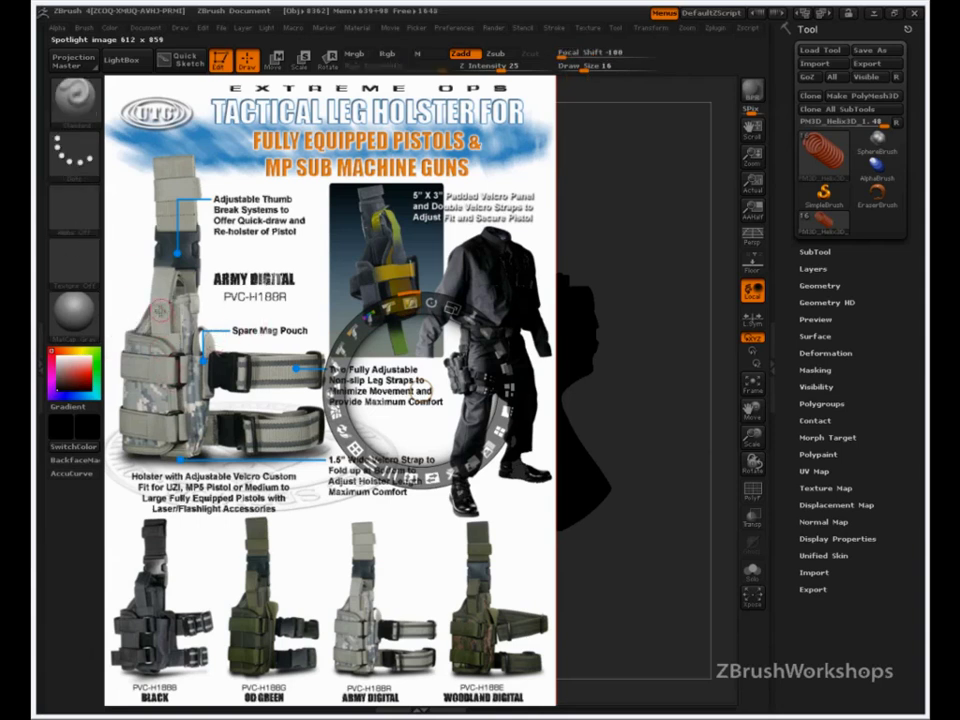
Trace the large army digital holster's outline and edges at draw size 3, and hide Spotlight
key(s)
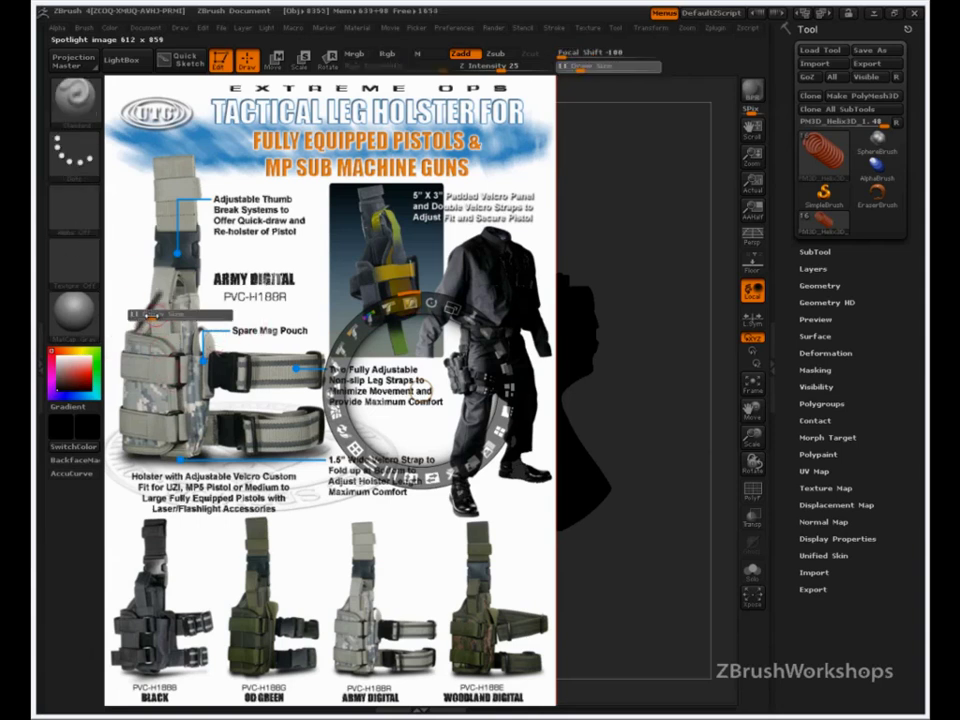
drag(145, 315, 139, 315)
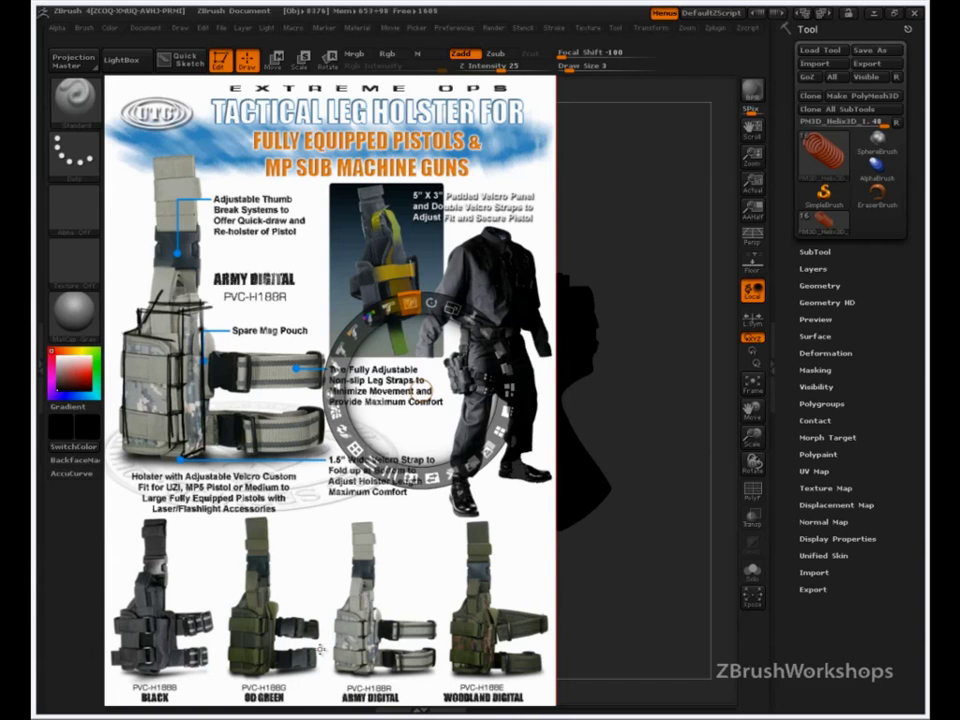
key(shift+z)
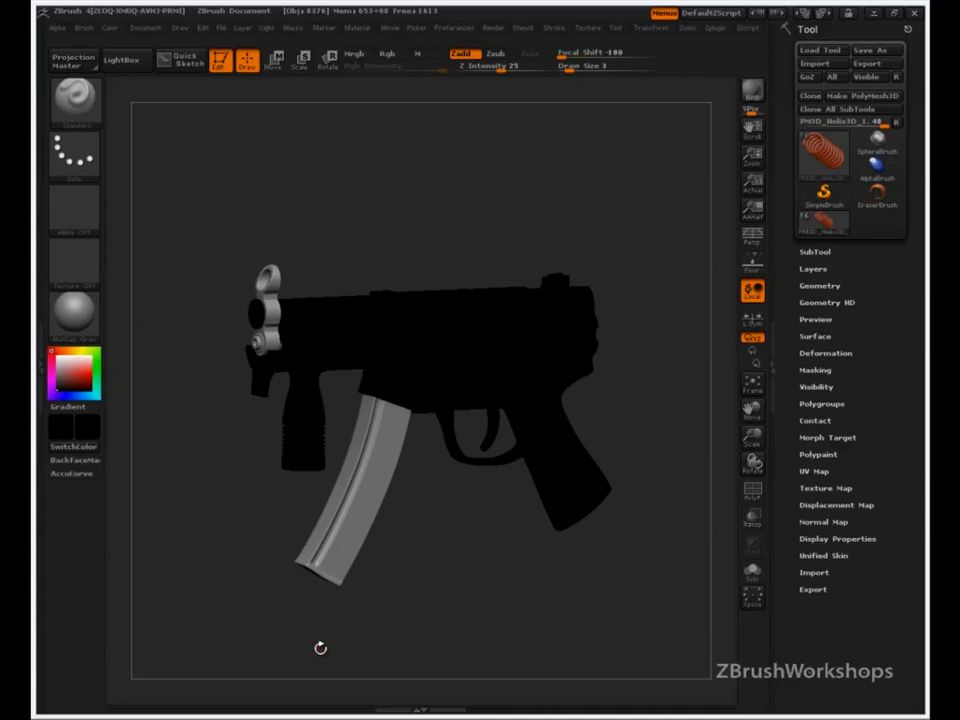
Open a Quick Sketch canvas, clear the symmetrical trial strokes and choose the Pen A brush
drag(74, 376, 58, 356)
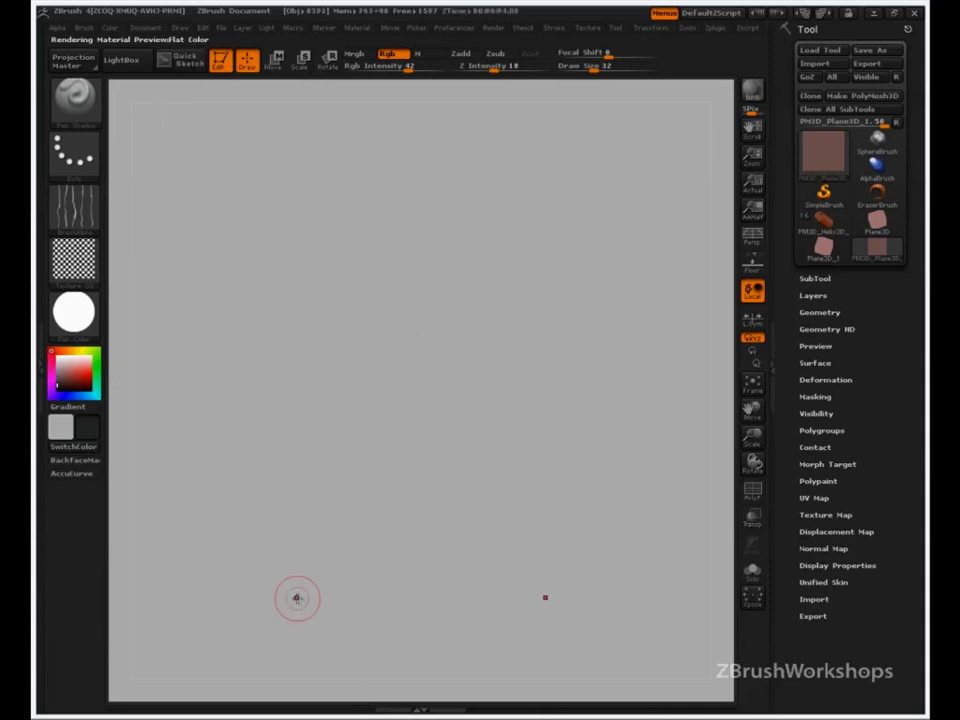
mouse_move(386, 259)
mouse_down()
mouse_move(495, 342)
mouse_move(317, 499)
mouse_move(463, 594)
mouse_move(337, 562)
mouse_up()
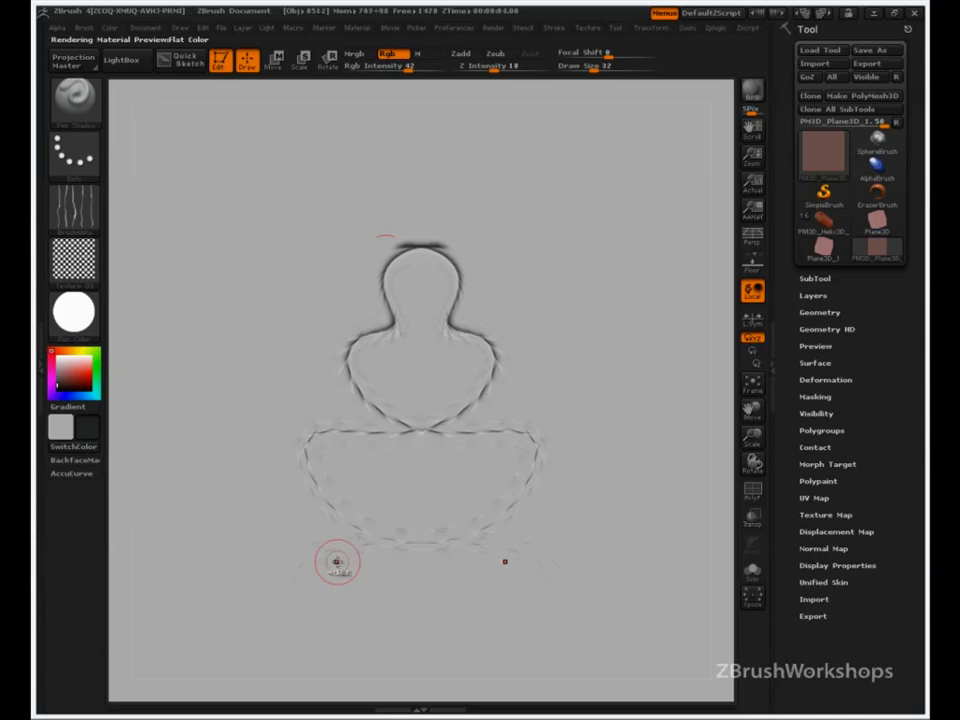
key(ctrl+n)
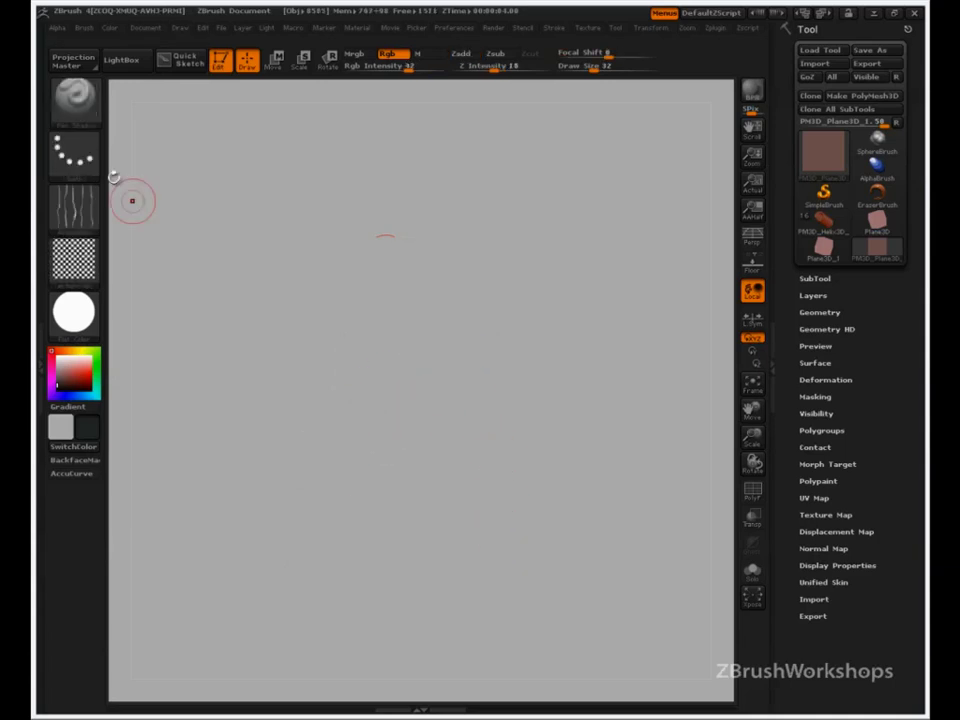
click(88, 104)
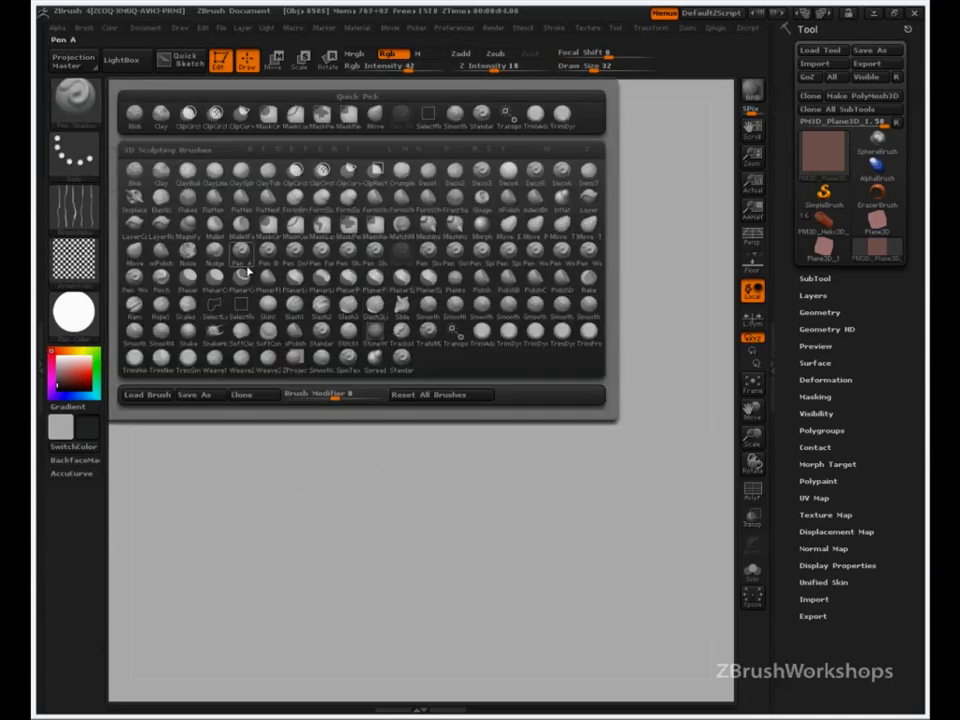
click(244, 269)
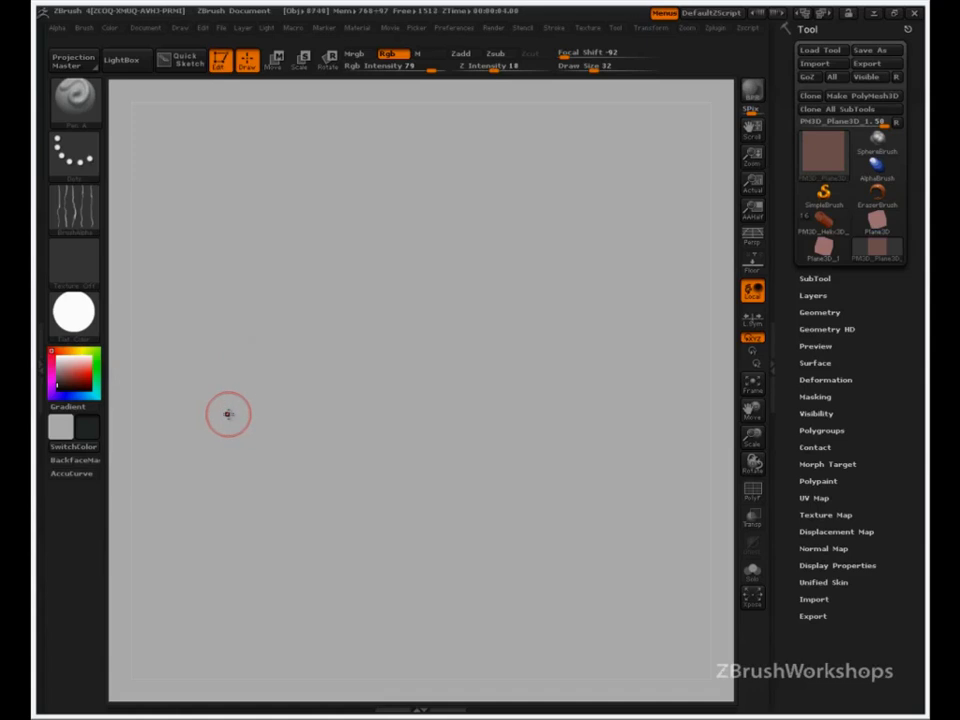
drag(279, 382, 381, 246)
mouse_move(285, 390)
mouse_down()
mouse_move(378, 252)
mouse_move(500, 262)
mouse_up()
drag(500, 262, 318, 445)
key(ctrl+z)
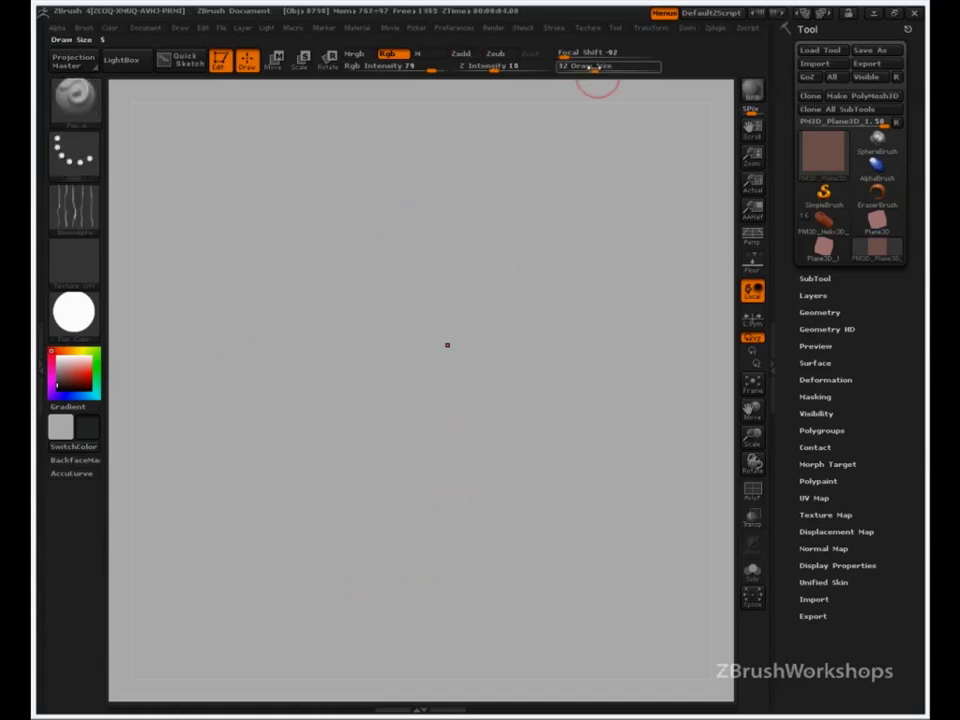
Set the pen's draw size to 9 for thin lines and undo the trial stroke
drag(594, 68, 585, 68)
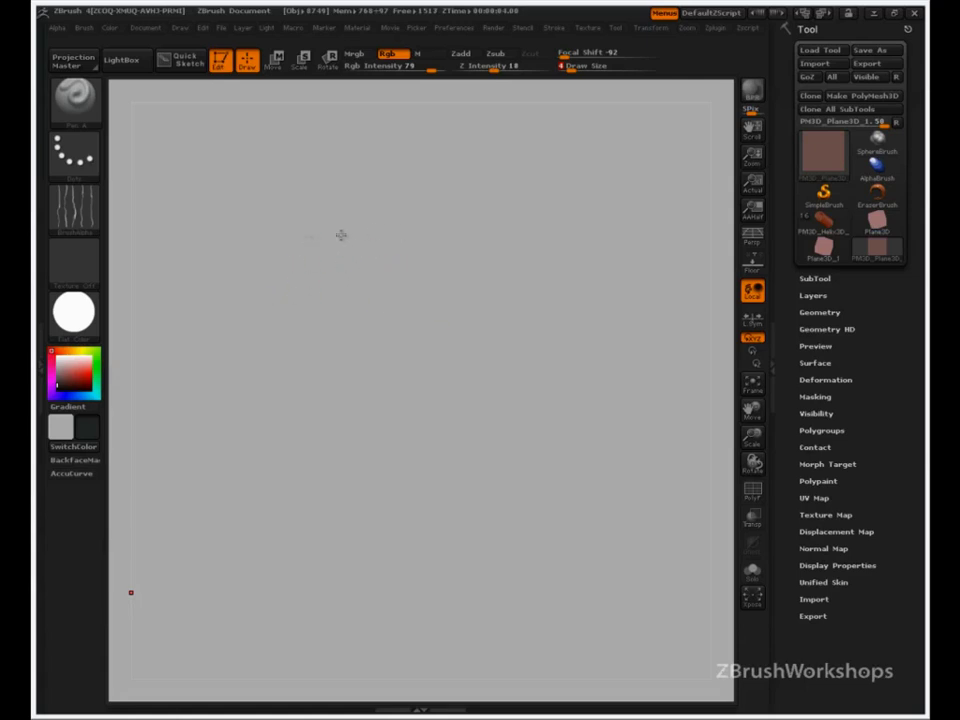
drag(341, 235, 414, 229)
click(577, 69)
key(ctrl+z)
Sketch a tall upright rectangle with slightly slanted upper and lower edges as the holster's back panel
drag(311, 239, 422, 219)
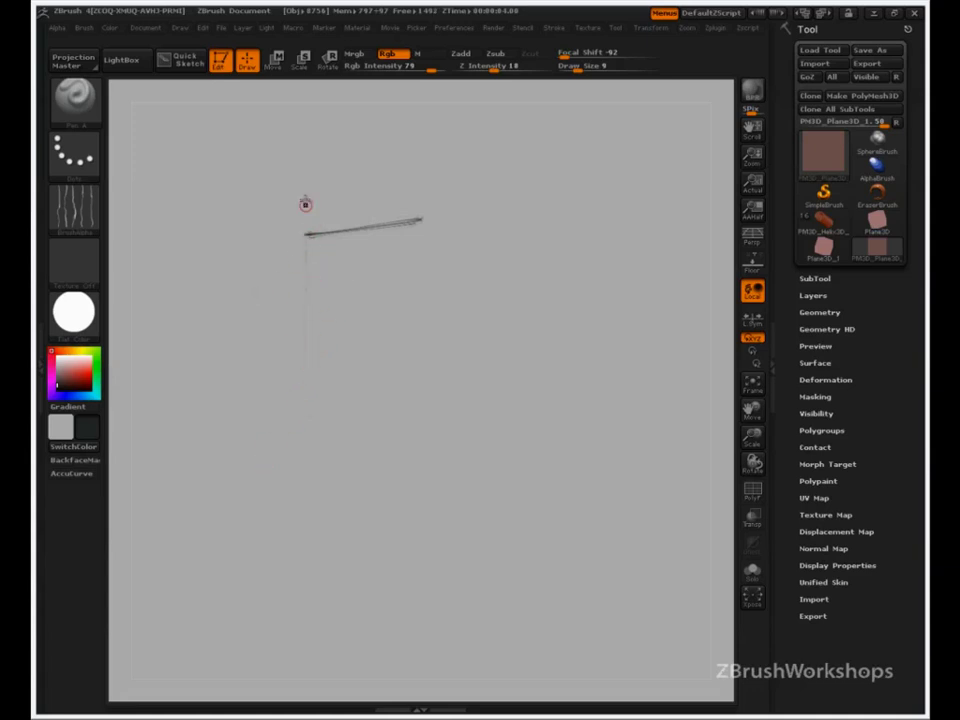
drag(305, 205, 310, 498)
drag(423, 220, 425, 444)
mouse_move(418, 245)
mouse_down()
mouse_move(426, 471)
mouse_move(309, 490)
mouse_up()
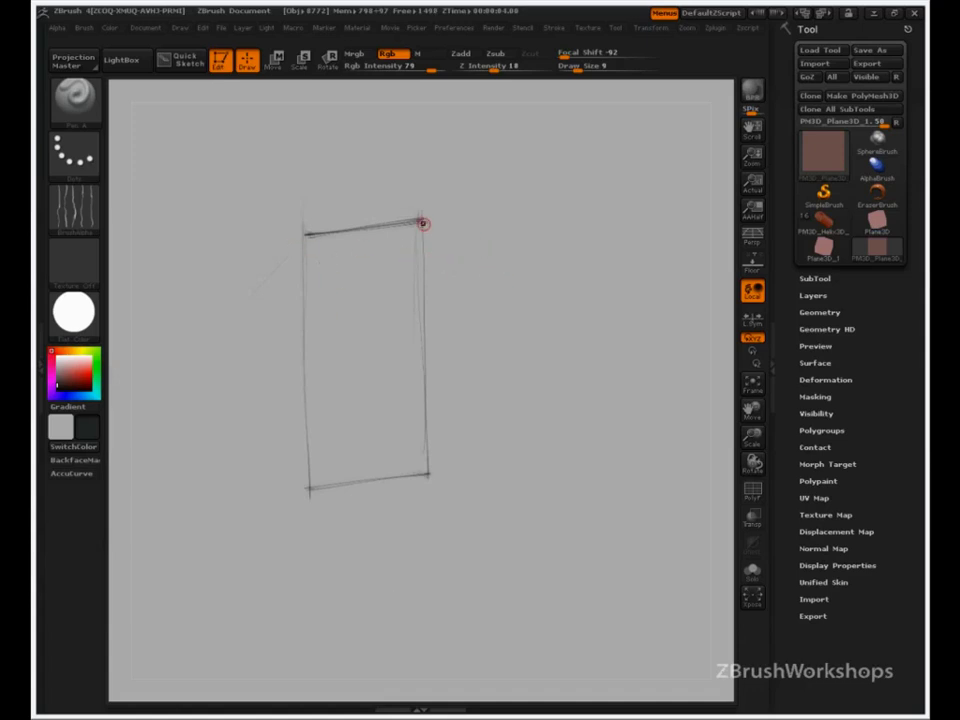
Sketch a narrow side face off the back panel's right edge and a parallel front panel joined to it
drag(419, 217, 458, 240)
drag(433, 476, 465, 503)
mouse_move(421, 222)
mouse_down()
mouse_move(464, 253)
mouse_move(471, 520)
mouse_up()
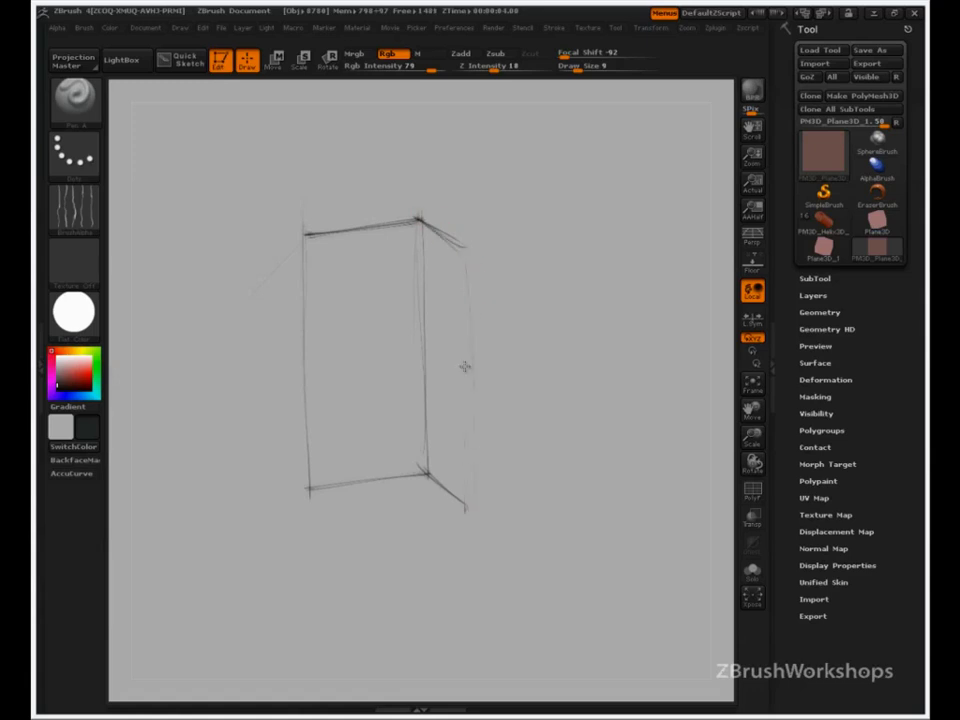
mouse_move(465, 340)
mouse_down()
mouse_move(464, 435)
mouse_move(463, 242)
mouse_up()
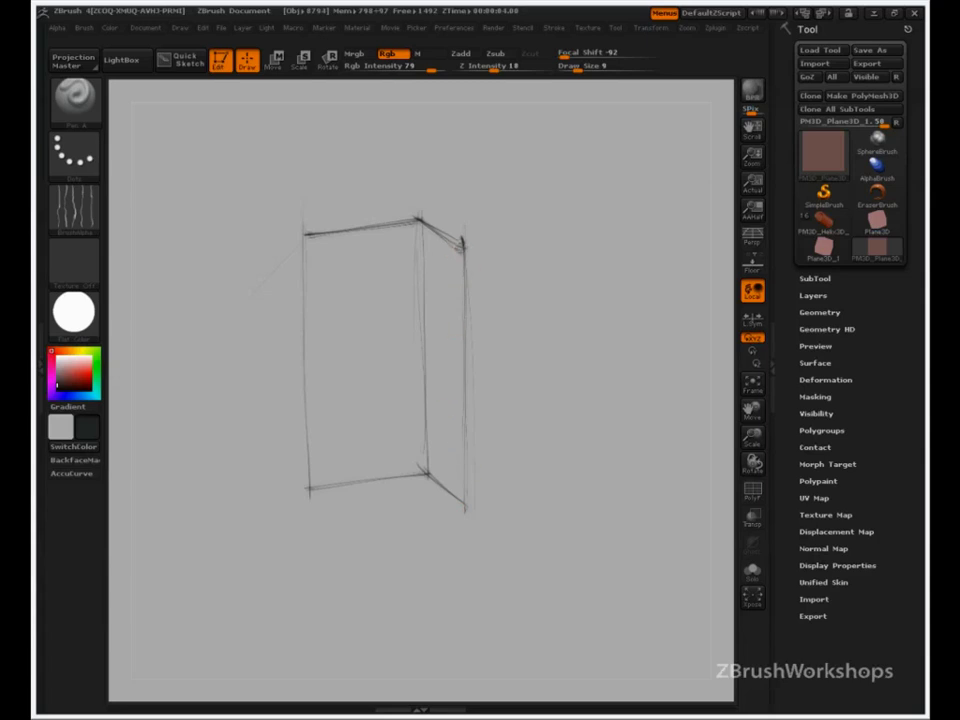
drag(394, 257, 463, 247)
drag(410, 508, 466, 506)
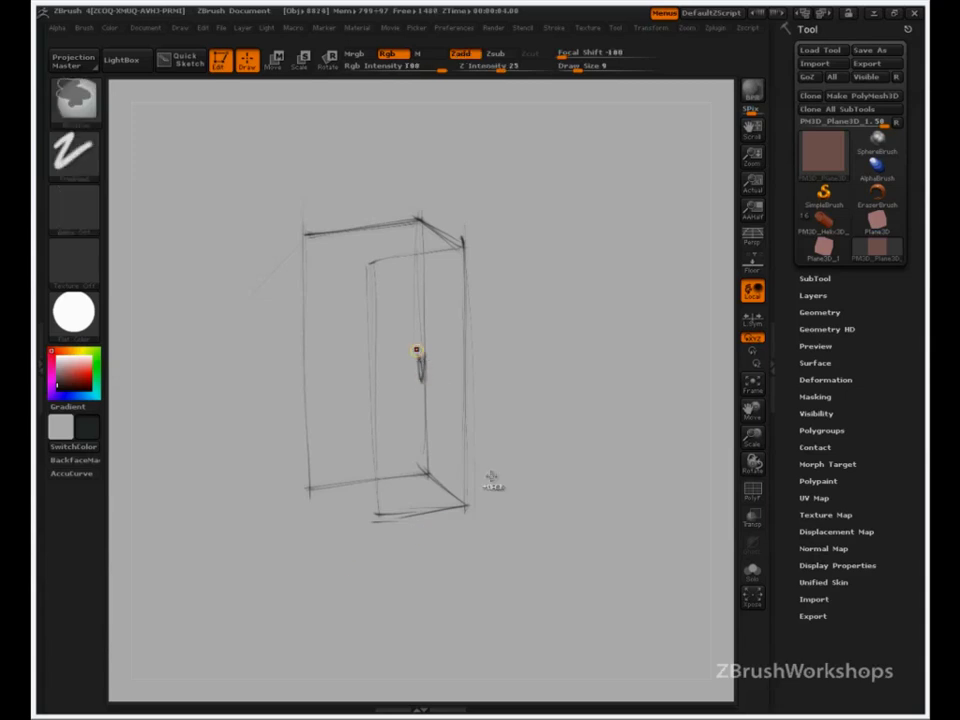
Undo the stray mark and paint out the back panel's hidden lines behind the front panel with the light colour, restoring the dark one
key(ctrl+z)
click(85, 446)
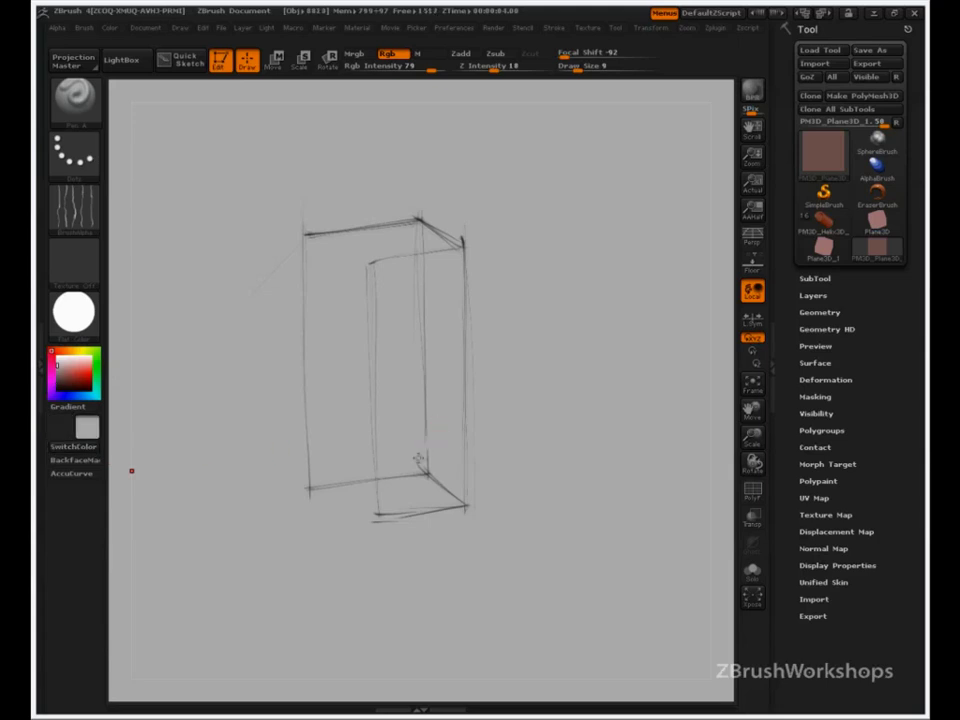
drag(430, 450, 435, 461)
drag(420, 414, 416, 321)
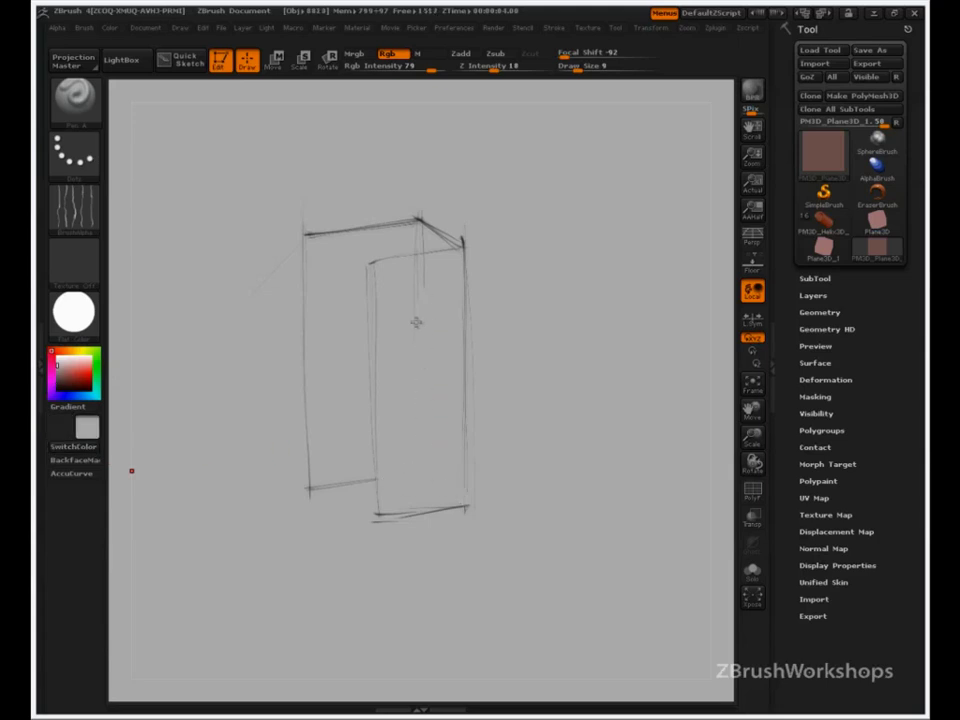
click(73, 446)
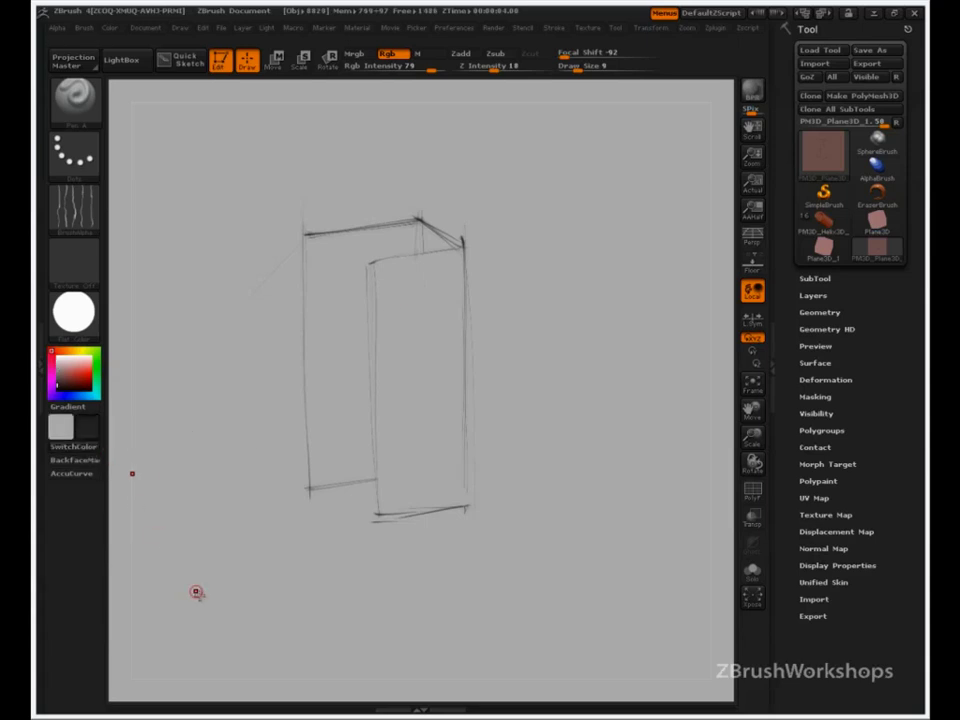
Darken the front panel's right edge and sketch a diagonal edge sloping down from the back panel's upper-left corner
drag(464, 505, 463, 466)
key(ctrl+z)
drag(306, 232, 235, 325)
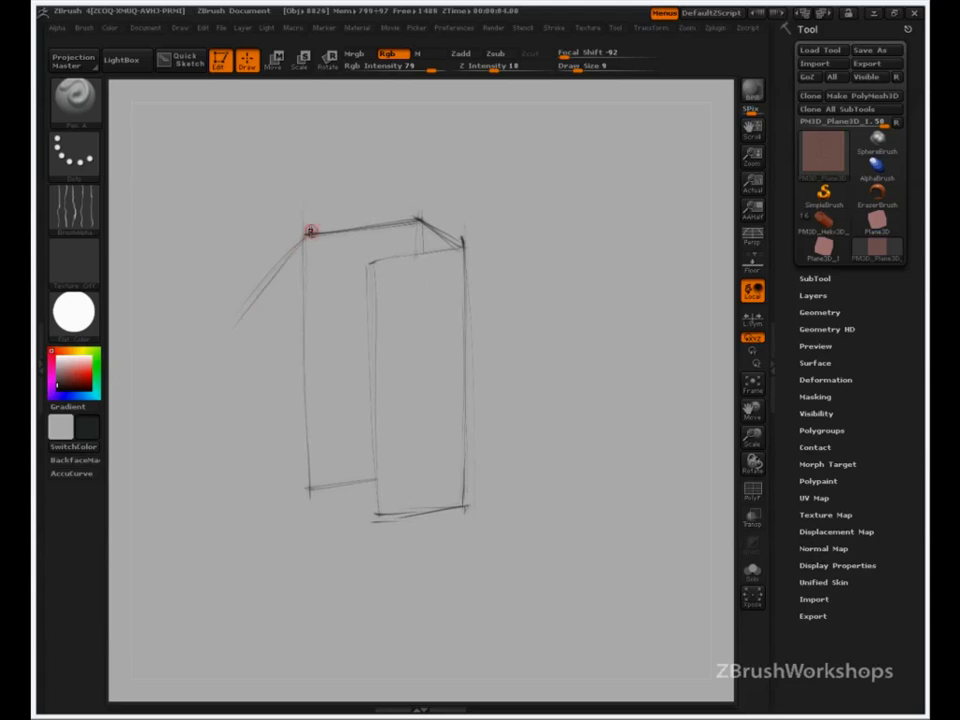
drag(311, 229, 231, 328)
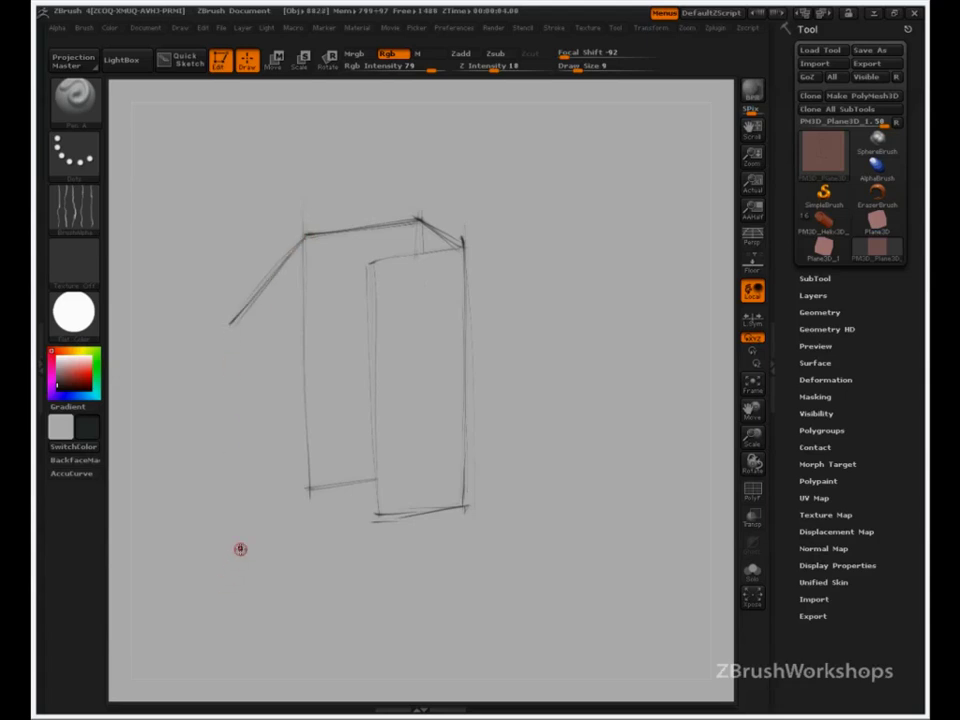
mouse_move(394, 234)
mouse_down()
mouse_move(169, 264)
mouse_move(313, 325)
mouse_move(347, 366)
mouse_up()
mouse_move(326, 410)
mouse_down()
mouse_move(368, 385)
mouse_move(360, 540)
mouse_move(425, 578)
mouse_move(430, 245)
mouse_move(205, 232)
mouse_move(192, 320)
mouse_up()
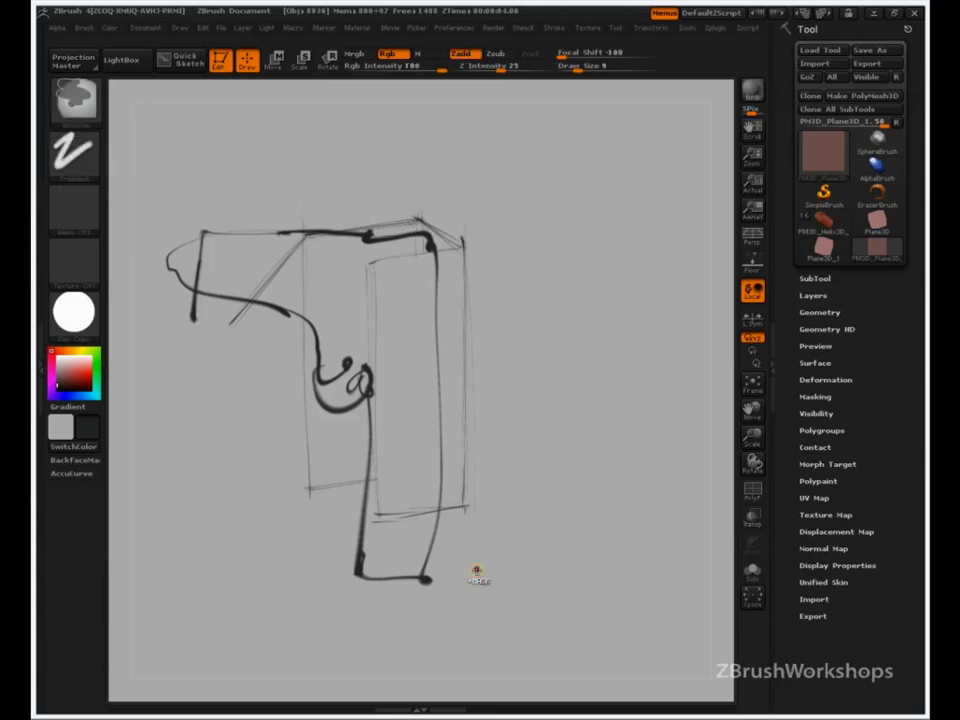
key(ctrl+z)
key(ctrl+z)
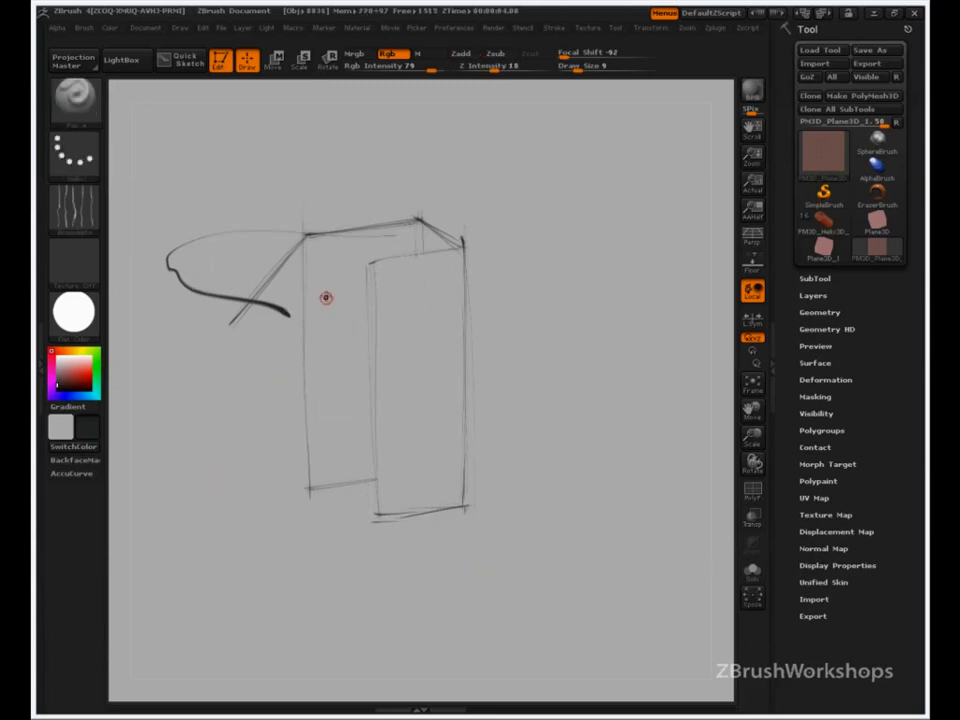
key(ctrl+shift+z)
key(ctrl+z)
key(ctrl+z)
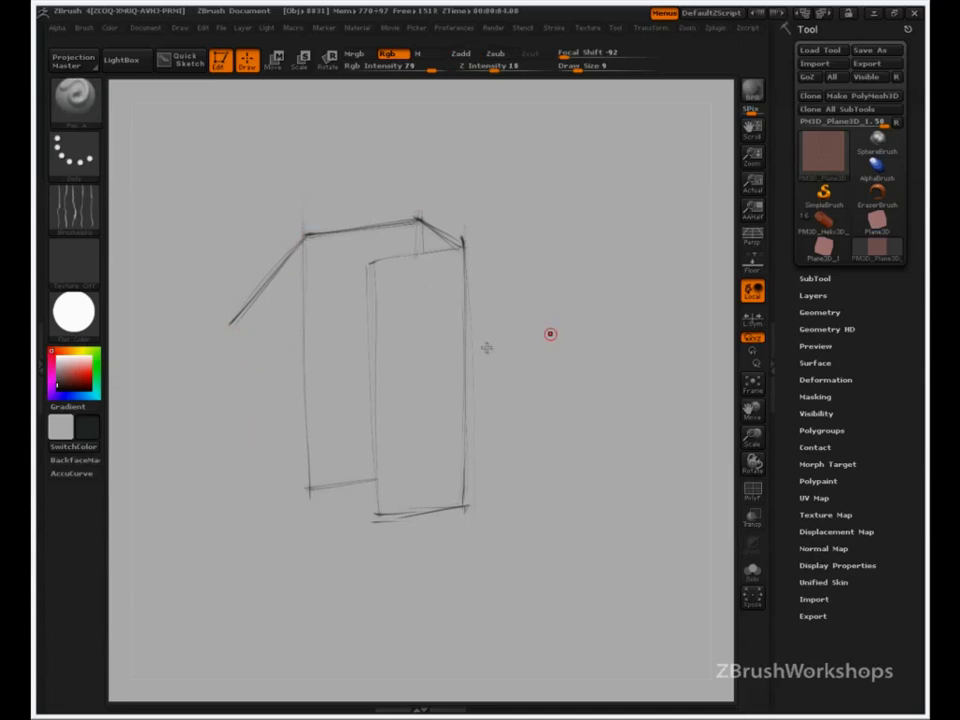
Sketch a narrow upright box below the diagonal edge and curved wrap arrows across the opening, undoing the arrowhead of the lower one
drag(216, 312, 266, 347)
key(ctrl+z)
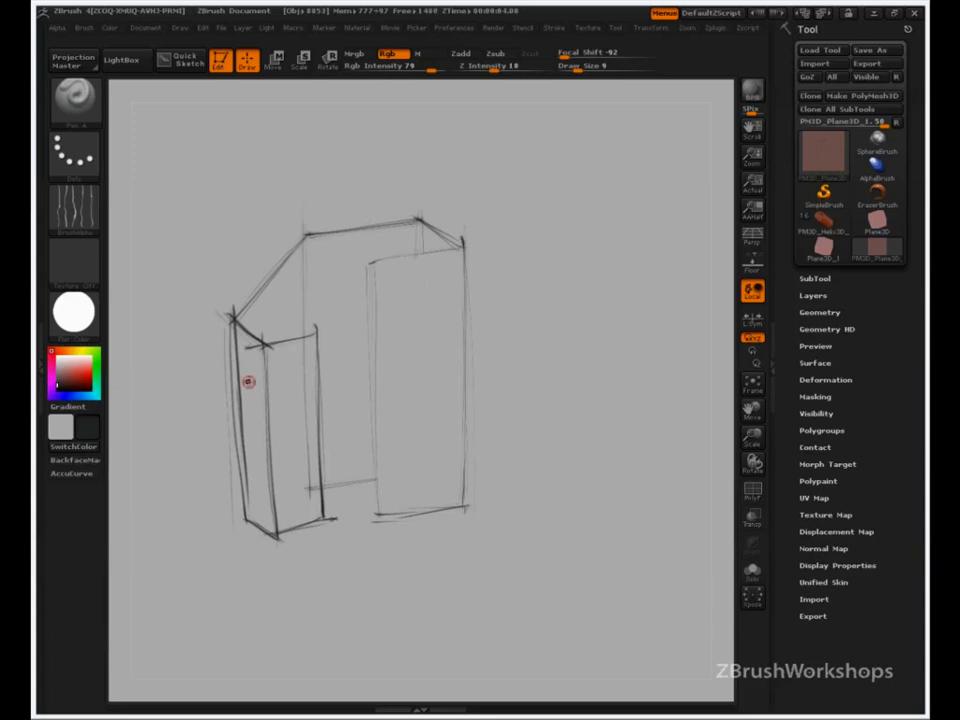
mouse_move(245, 385)
mouse_down()
mouse_move(368, 369)
mouse_move(343, 369)
mouse_up()
mouse_move(418, 363)
mouse_down()
mouse_move(410, 383)
mouse_move(200, 432)
mouse_move(230, 440)
mouse_up()
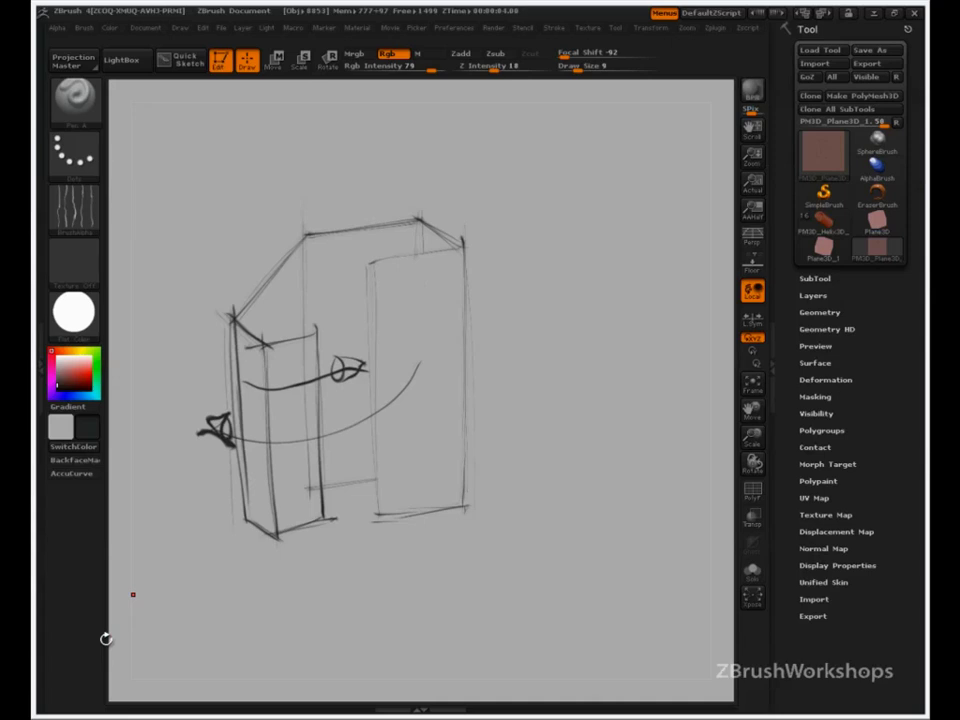
key(ctrl+z)
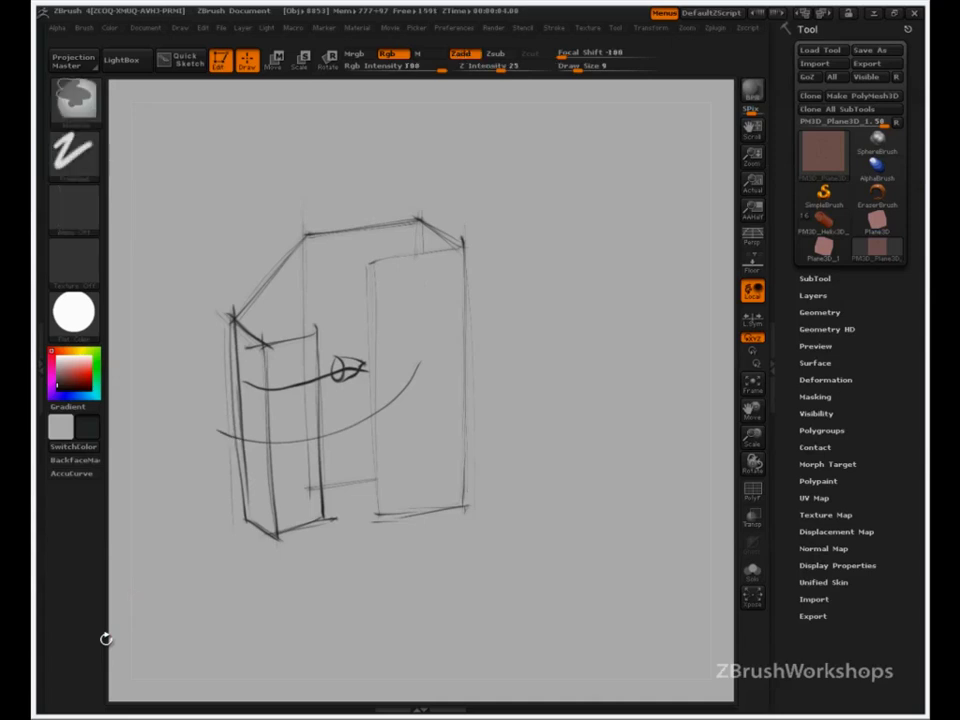
Undo the wrap arrows across the opening and sketch a narrow strap hanging below the back panel with a curved fold-up arrow
key(ctrl+z)
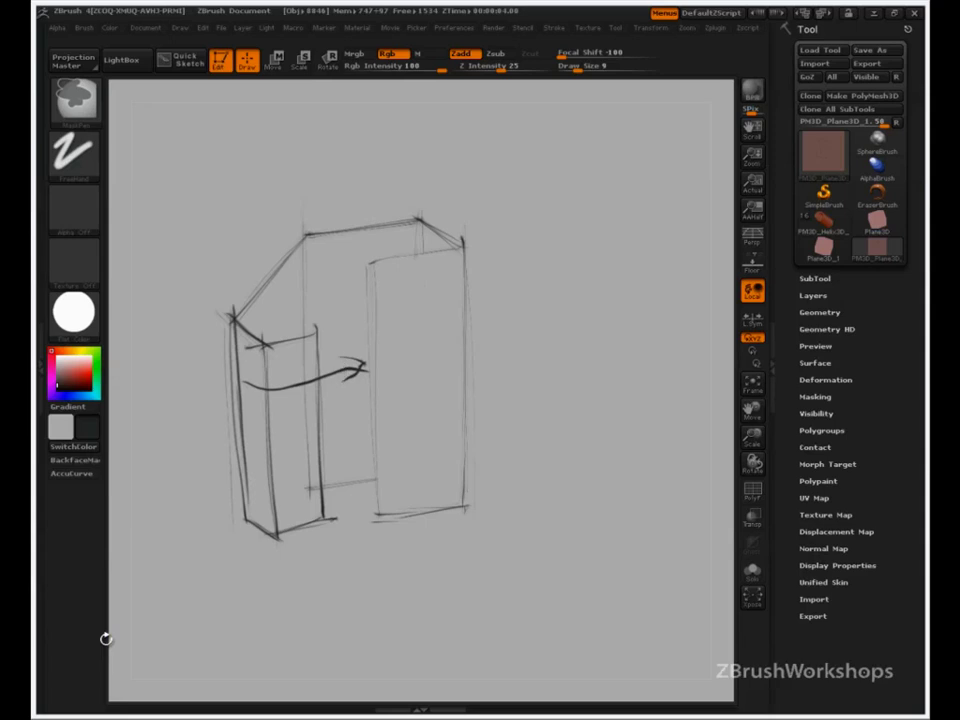
key(ctrl+z)
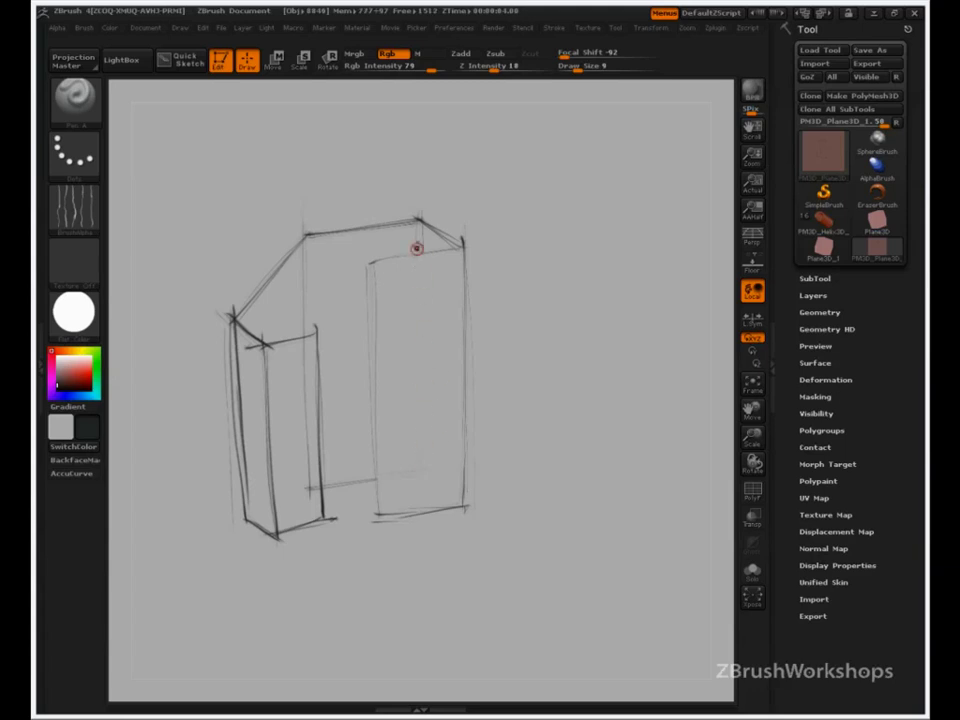
drag(355, 490, 360, 565)
drag(397, 520, 398, 541)
mouse_move(355, 492)
mouse_down()
mouse_move(357, 581)
mouse_move(402, 579)
mouse_move(431, 596)
mouse_move(430, 534)
mouse_move(441, 538)
mouse_up()
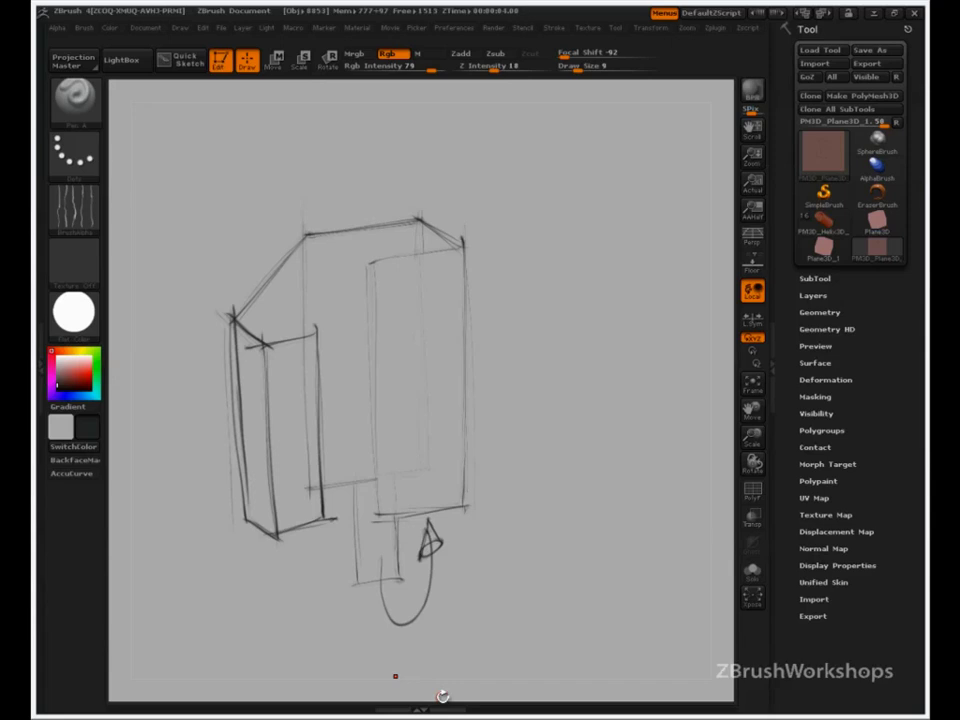
Undo the fold-up arrow, reselect the Pen A brush and sketch the lower strap's end folded forward and up as a small square flap
key(ctrl)
key(ctrl+z)
key(ctrl+z)
key(ctrl+z)
key(b)
key(p)
key(a)
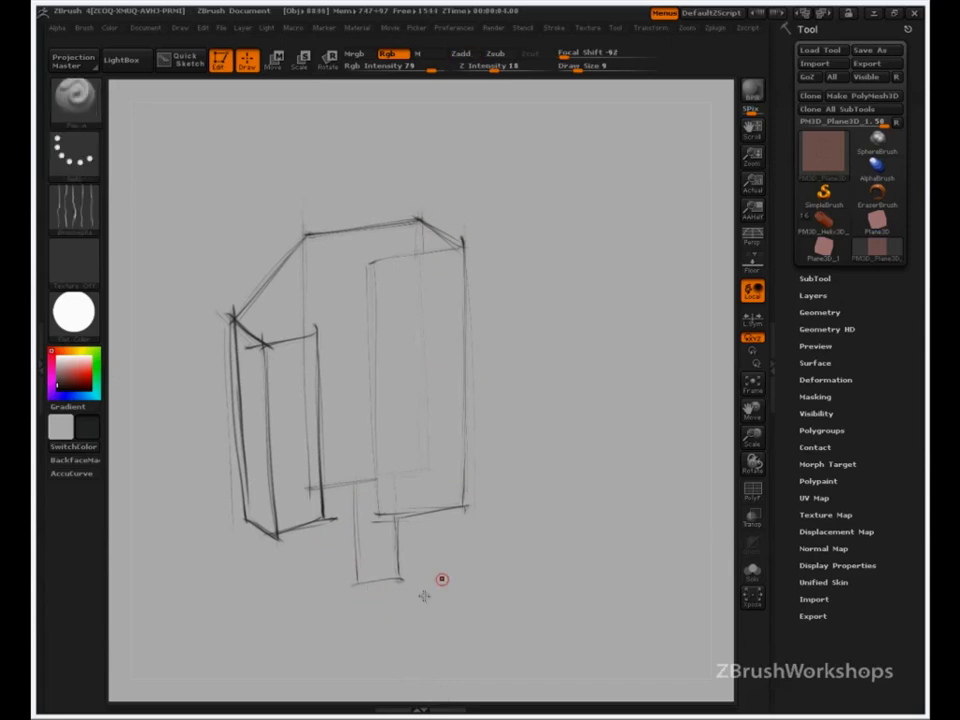
drag(398, 578, 424, 592)
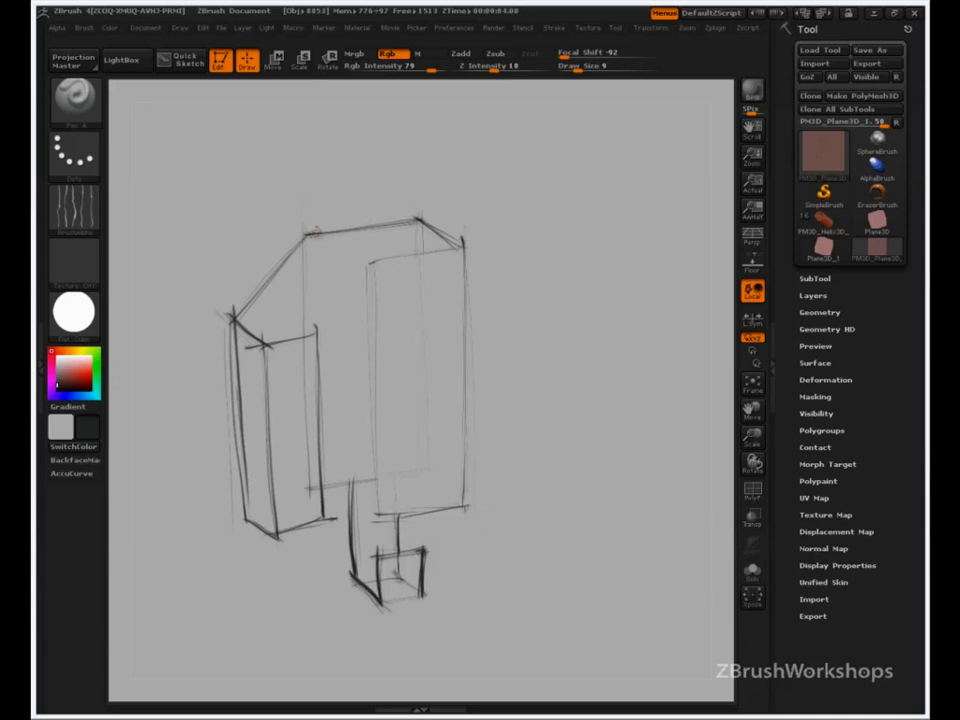
Sketch a narrower tab rising from the back panel's top edge and a slightly wider hanger piece extending above it
drag(314, 231, 315, 160)
drag(405, 218, 404, 190)
drag(407, 140, 407, 214)
drag(314, 160, 410, 157)
drag(414, 85, 416, 170)
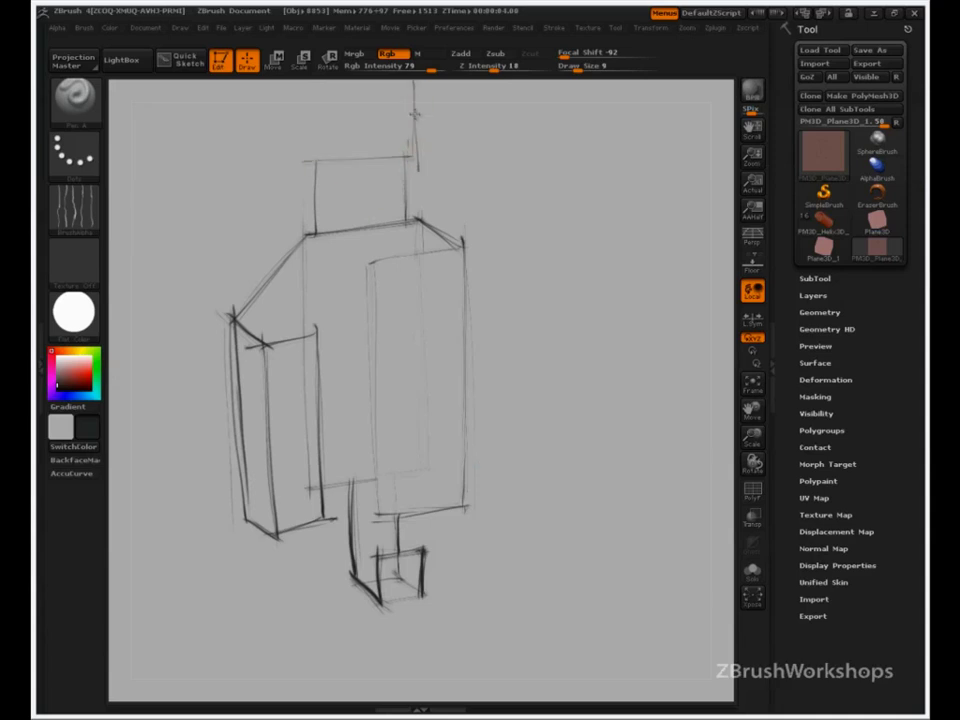
drag(302, 163, 303, 83)
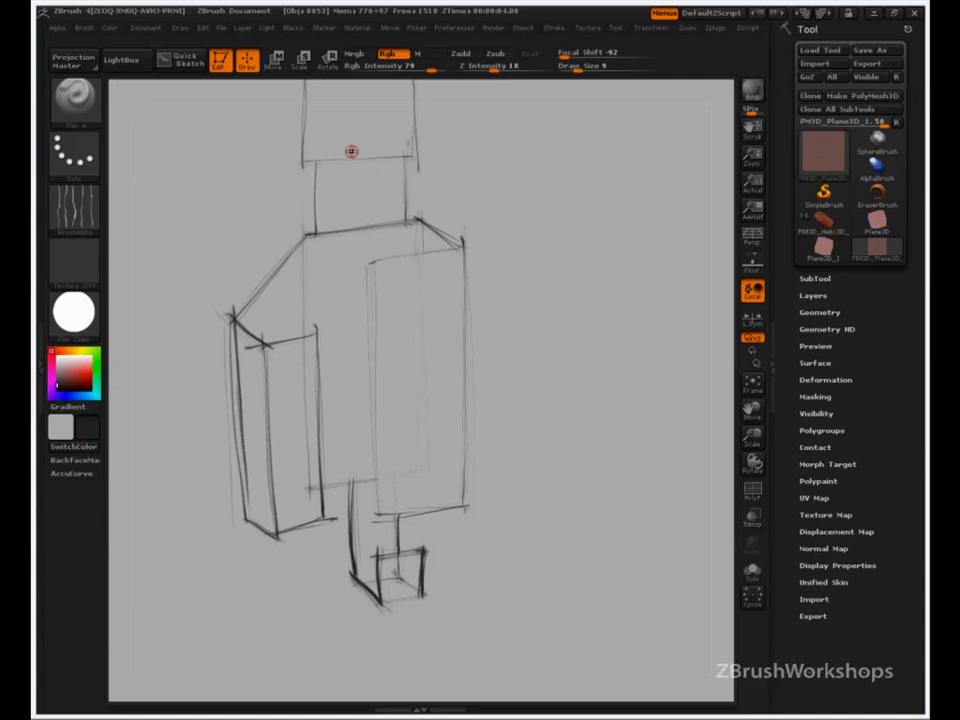
Sketch a flat rounded slot across the hanger's lower end and a curved cutout on each of its sides
drag(386, 150, 330, 147)
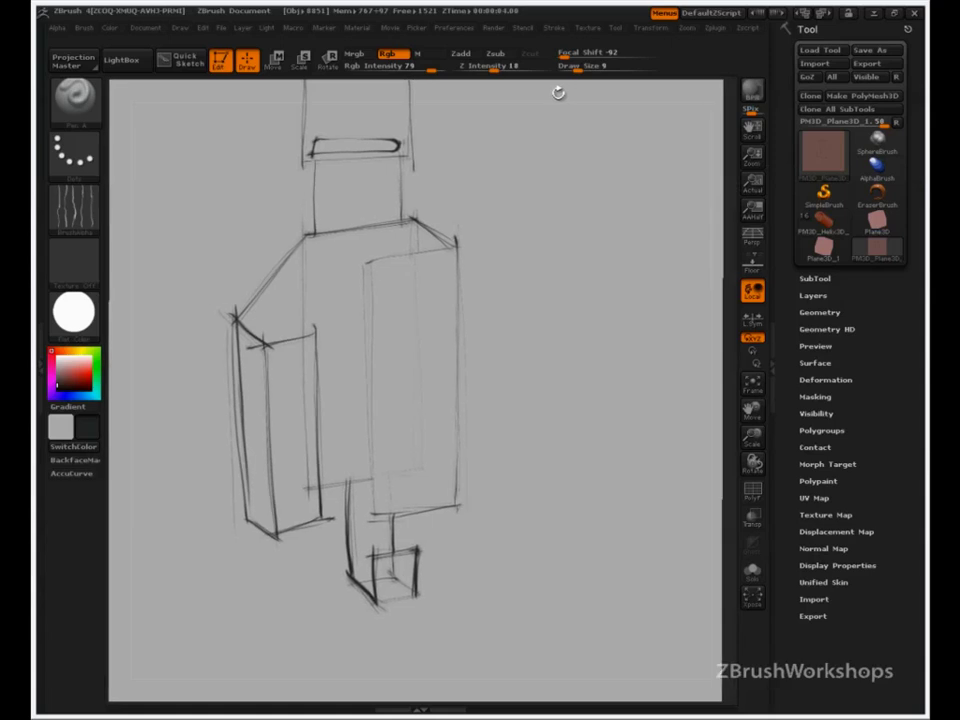
drag(558, 92, 548, 93)
drag(306, 84, 306, 124)
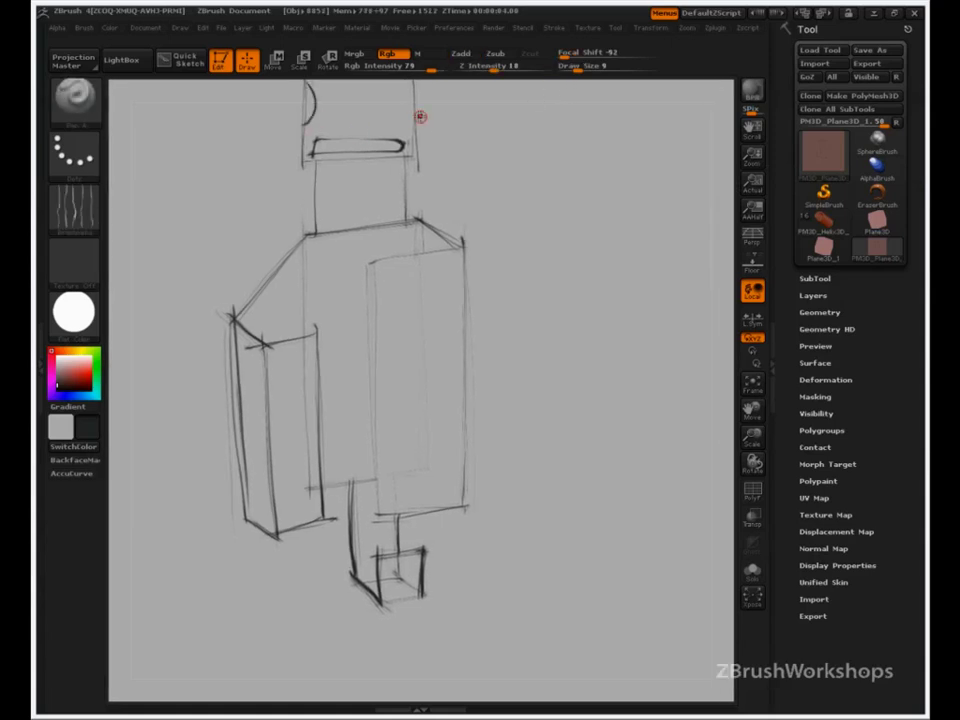
drag(406, 84, 410, 121)
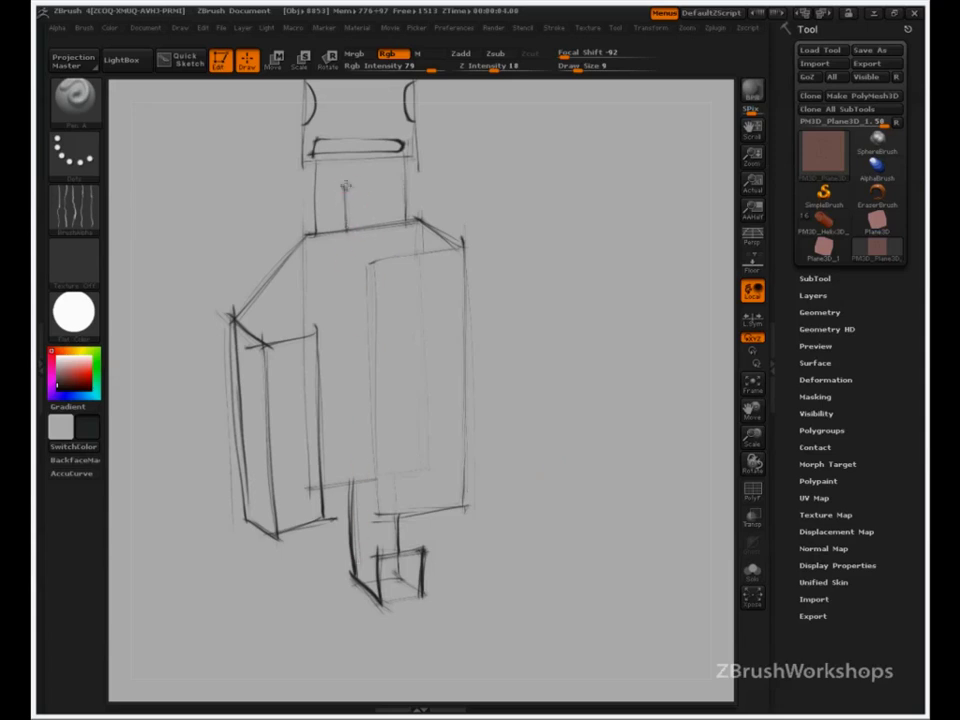
Sketch a retention strap that rises behind the opening, slopes forward across it and folds down over the front panel
mouse_move(345, 184)
mouse_down()
mouse_move(384, 181)
mouse_move(388, 219)
mouse_up()
drag(344, 187, 397, 247)
key(ctrl+z)
drag(385, 182, 416, 218)
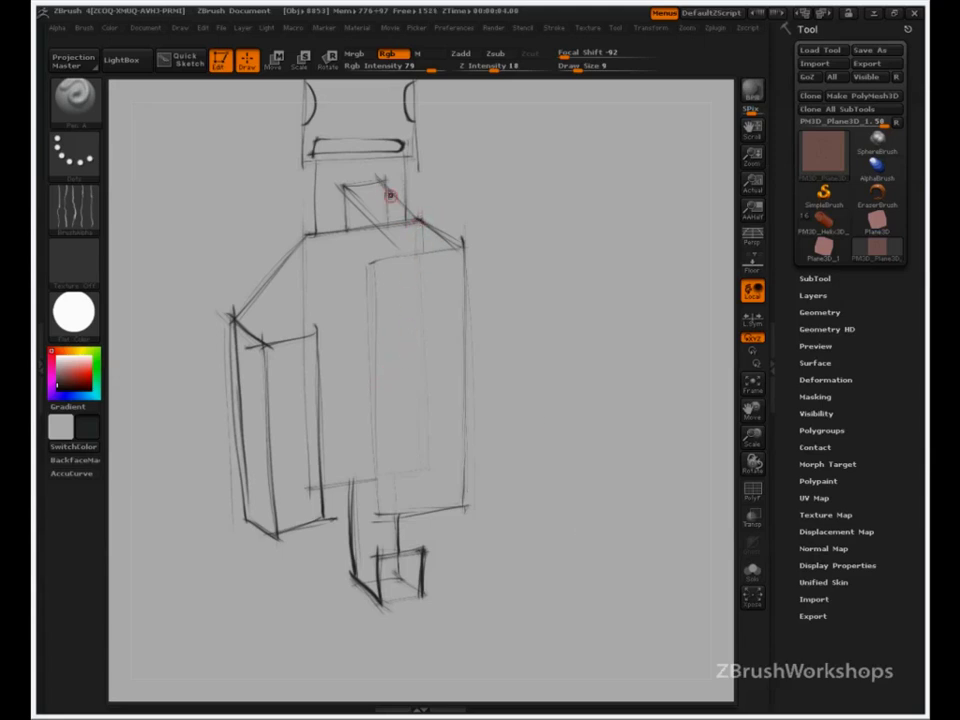
drag(430, 225, 431, 296)
mouse_move(388, 233)
mouse_down()
mouse_move(425, 228)
mouse_move(394, 307)
mouse_up()
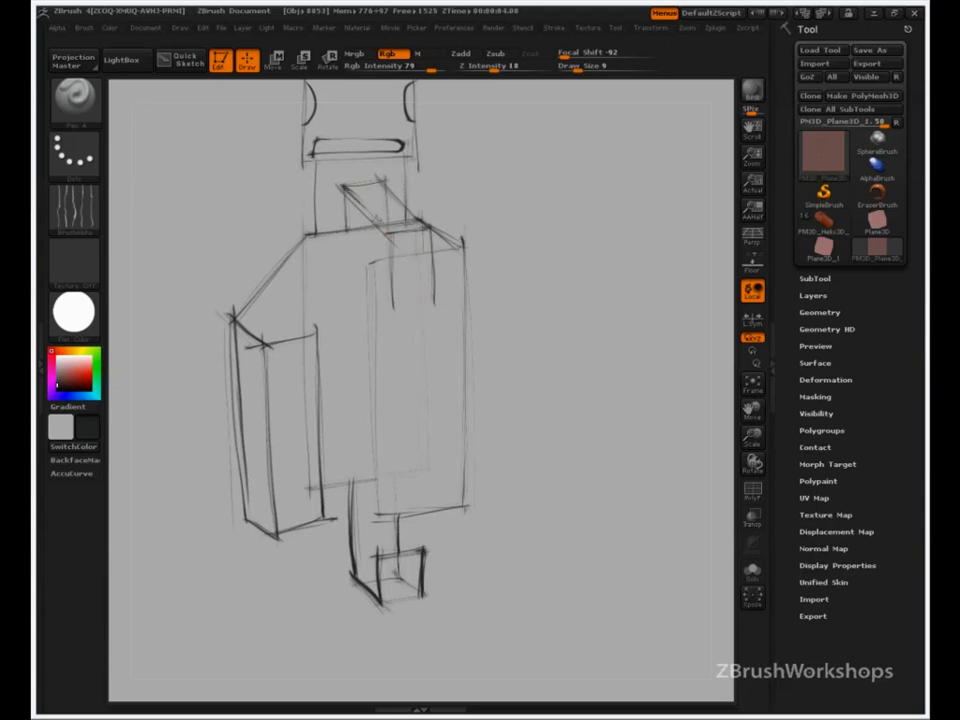
mouse_move(340, 182)
mouse_down()
mouse_move(393, 236)
mouse_move(346, 217)
mouse_up()
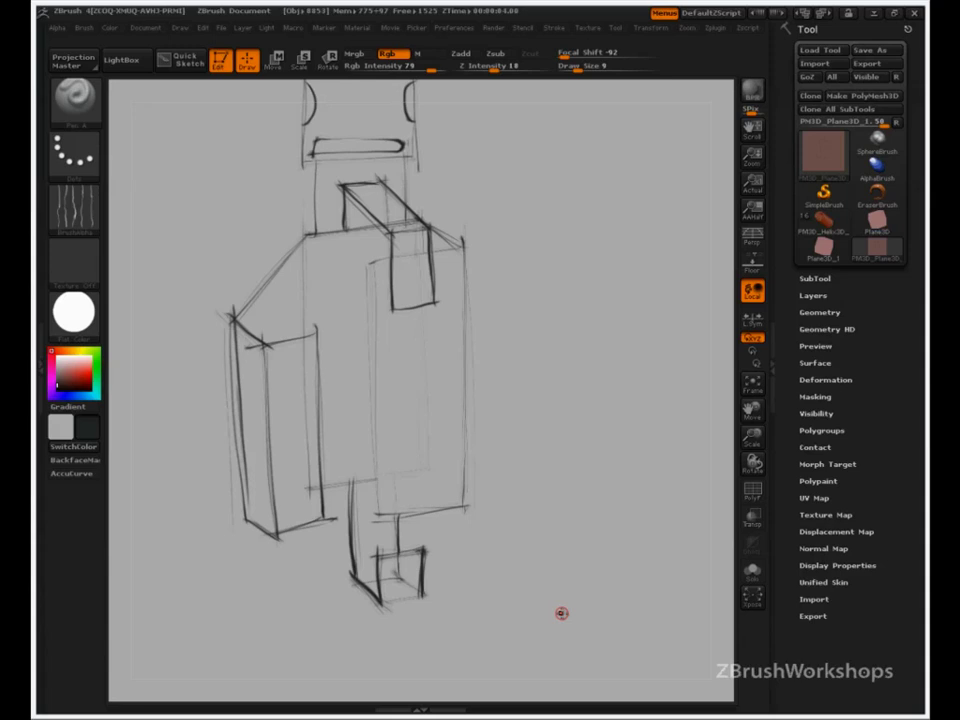
Sketch two upright rectangular strap loops with inner slots, one above the other, on the front panel's right edge
drag(454, 315, 454, 374)
mouse_move(476, 313)
mouse_down()
mouse_move(473, 378)
mouse_move(459, 360)
mouse_move(467, 364)
mouse_up()
drag(459, 365, 467, 364)
mouse_move(455, 410)
mouse_down()
mouse_move(456, 485)
mouse_move(473, 410)
mouse_move(475, 487)
mouse_up()
drag(458, 421, 464, 476)
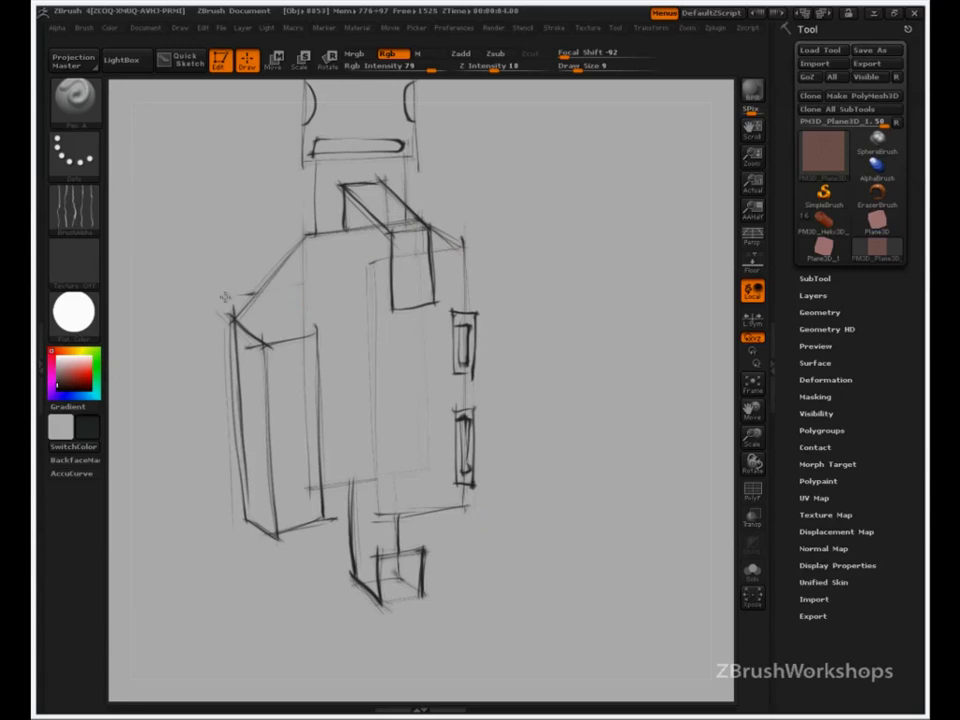
Sketch the edges of two leg straps running left from the holster's left side
drag(224, 297, 147, 305)
drag(233, 372, 147, 384)
drag(241, 410, 195, 416)
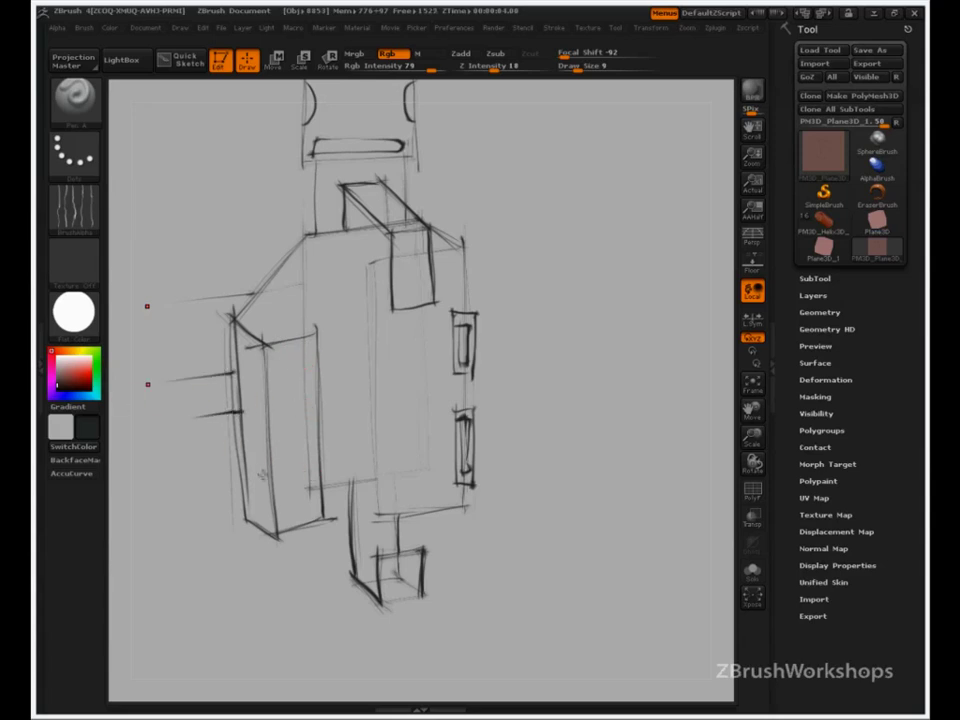
drag(250, 472, 135, 489)
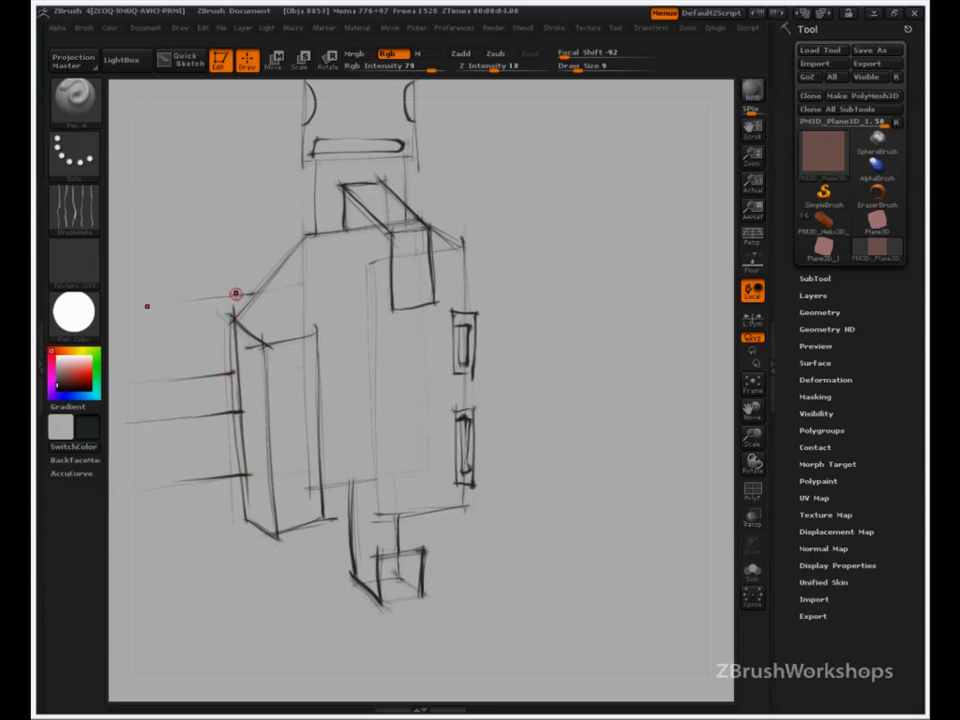
drag(240, 296, 147, 302)
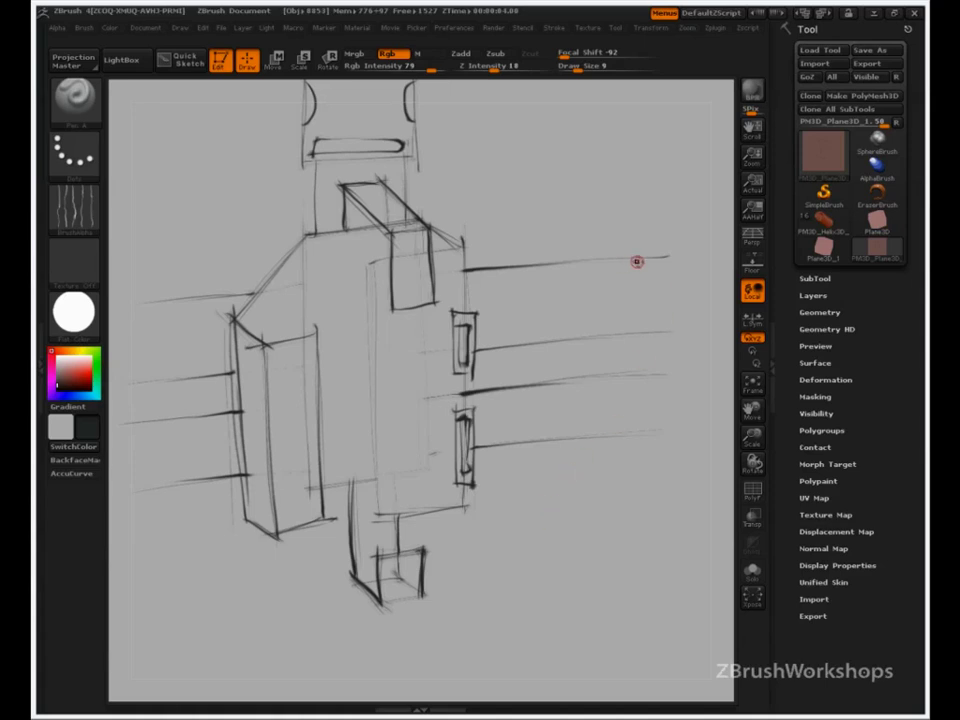
Sketch two leg straps running right from the holster and curl their far ends back, with an arrow tip on the upper one
mouse_move(636, 261)
mouse_down()
mouse_move(698, 228)
mouse_move(604, 204)
mouse_move(566, 208)
mouse_move(595, 216)
mouse_up()
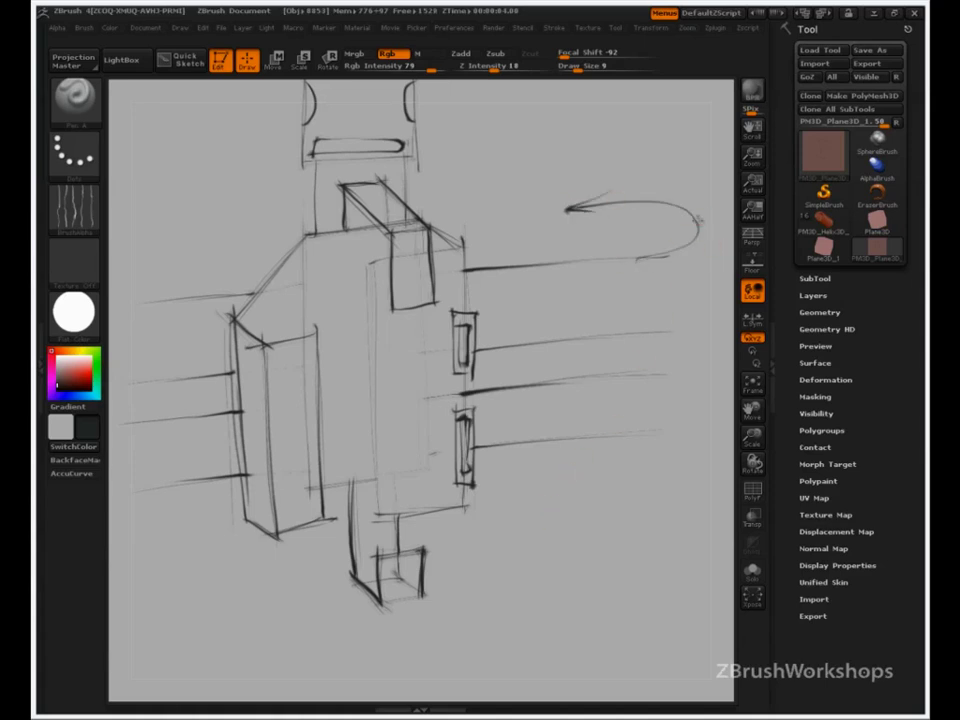
mouse_move(697, 232)
mouse_down()
mouse_move(688, 318)
mouse_move(640, 326)
mouse_up()
mouse_move(641, 377)
mouse_down()
mouse_move(666, 335)
mouse_move(688, 428)
mouse_up()
drag(618, 352, 661, 375)
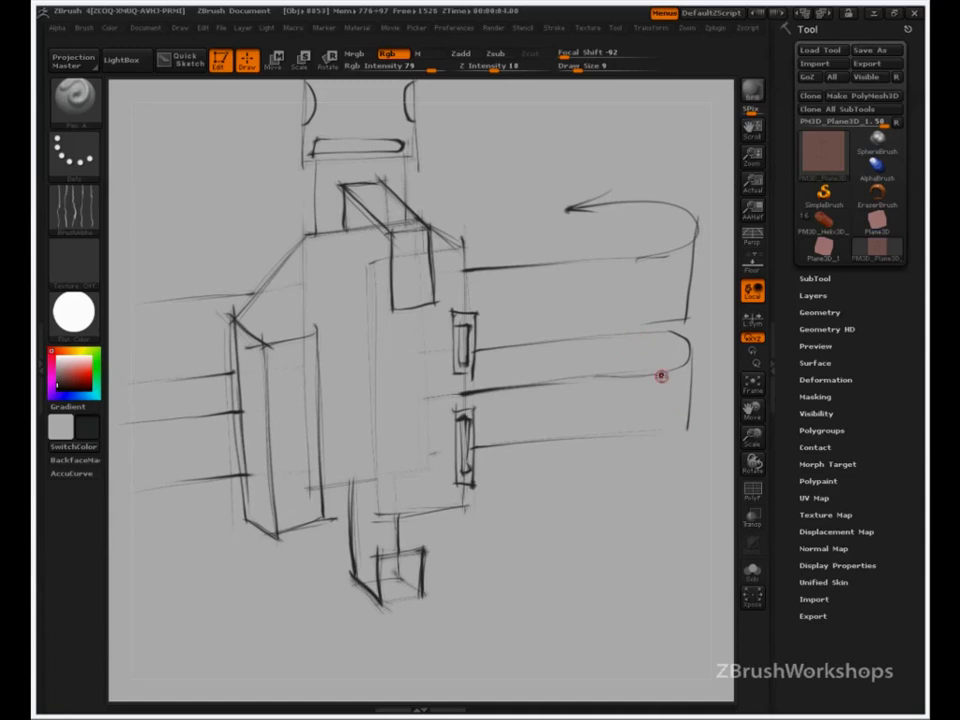
drag(568, 210, 568, 241)
drag(569, 241, 637, 258)
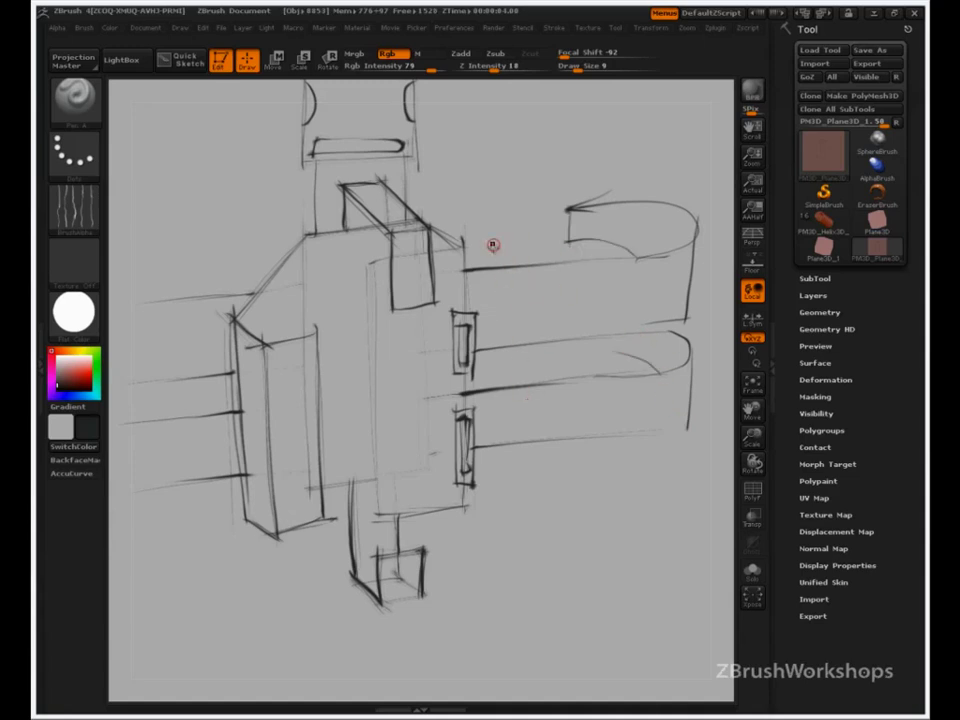
Add buckle details to the right leg straps, darken the holster outlines and hatch the leg, retention and lower straps
drag(491, 244, 493, 368)
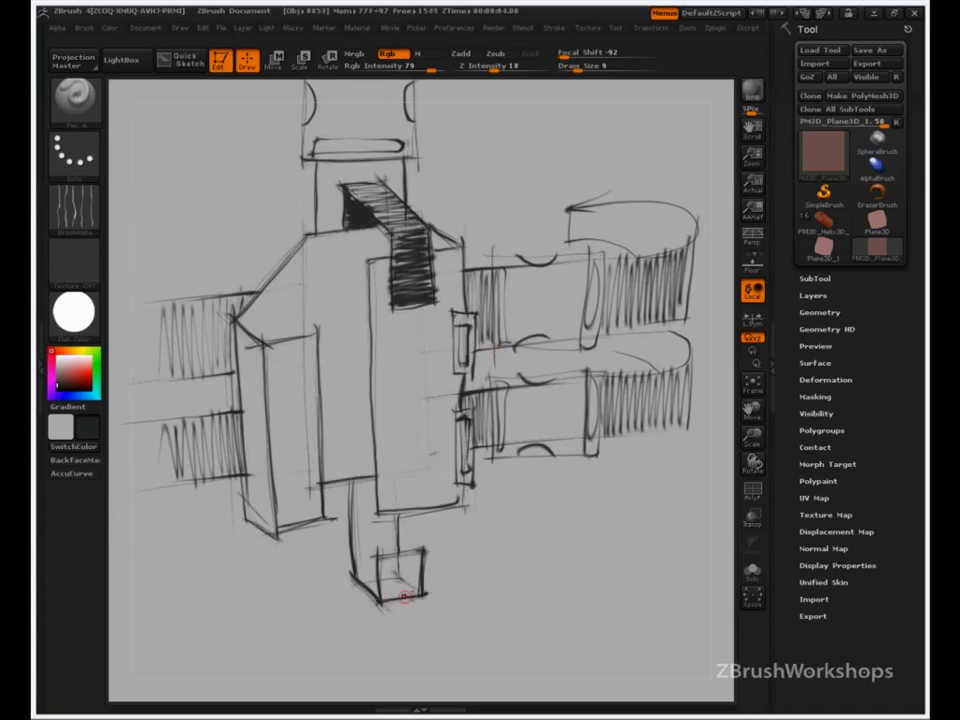
drag(378, 566, 366, 511)
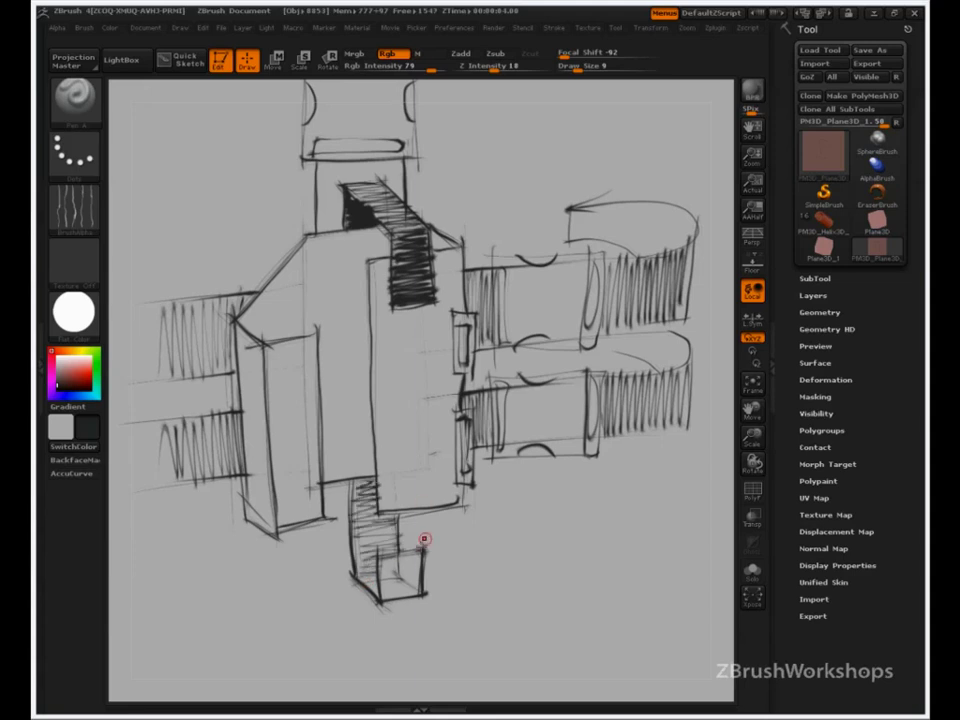
drag(400, 552, 370, 598)
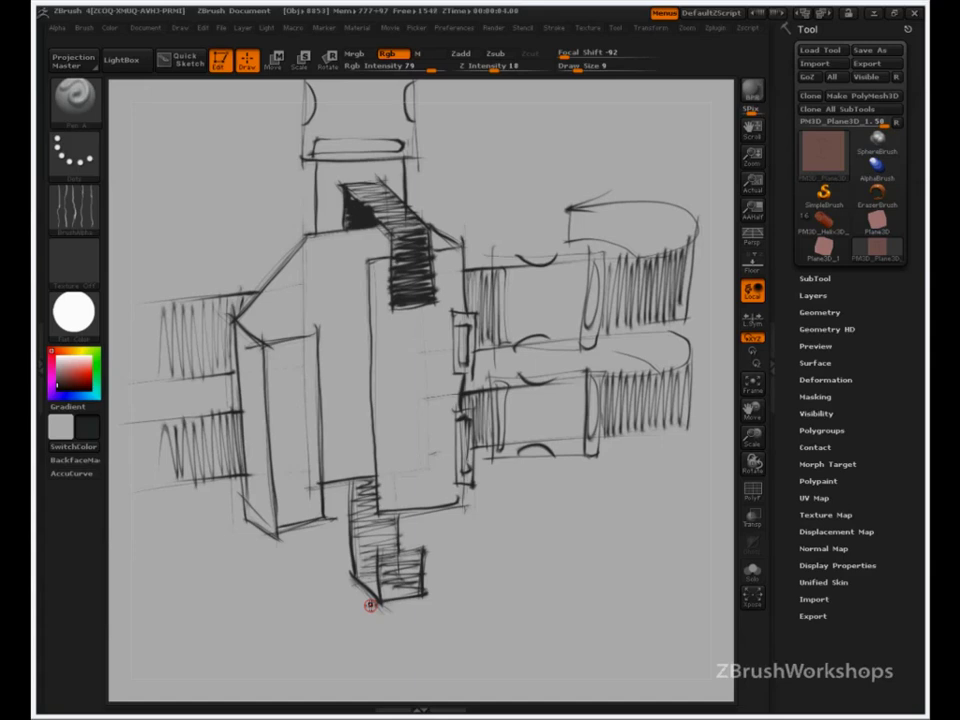
Switch the paint colour to red and trace the outline of the holster's main body over the dark sketch
click(89, 374)
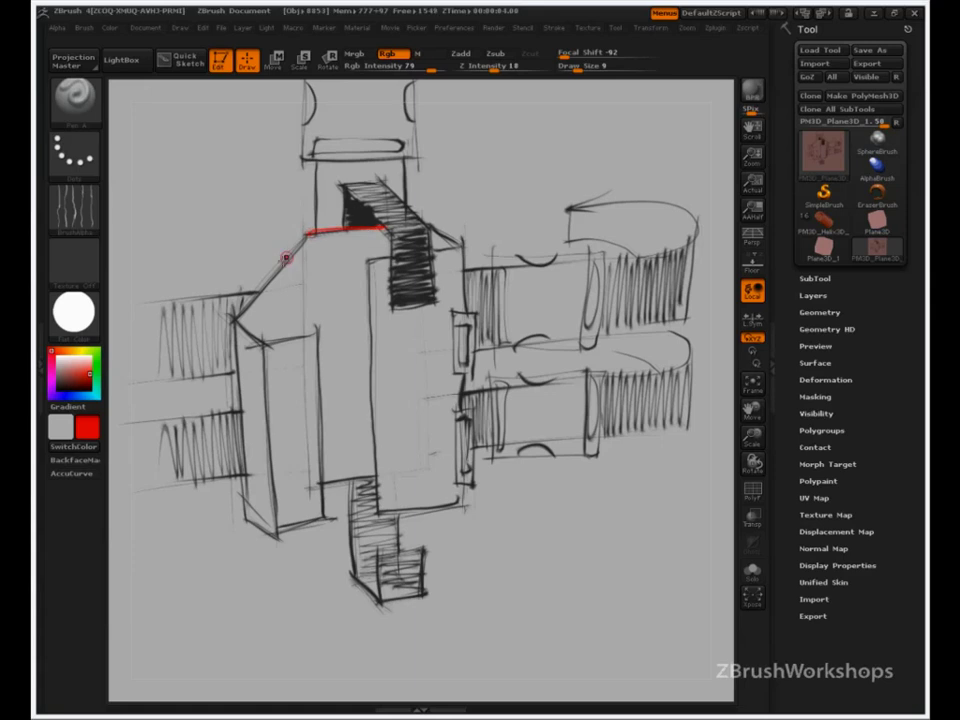
drag(285, 257, 310, 234)
drag(234, 322, 240, 503)
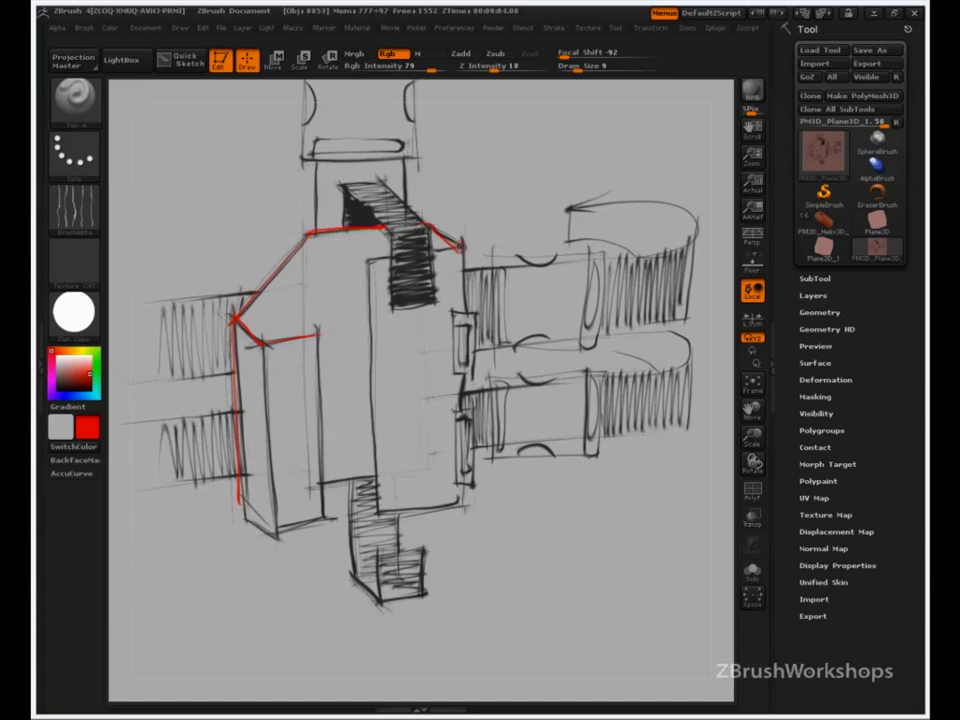
mouse_move(368, 264)
mouse_down()
mouse_move(367, 365)
mouse_move(395, 506)
mouse_move(458, 506)
mouse_up()
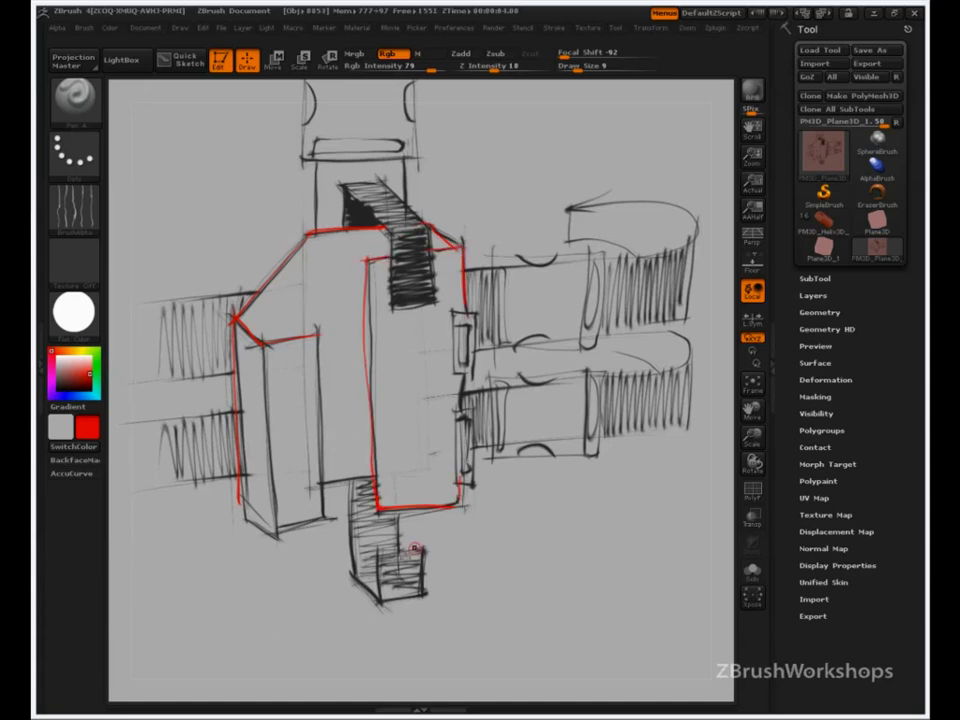
drag(319, 336, 325, 514)
drag(245, 500, 283, 522)
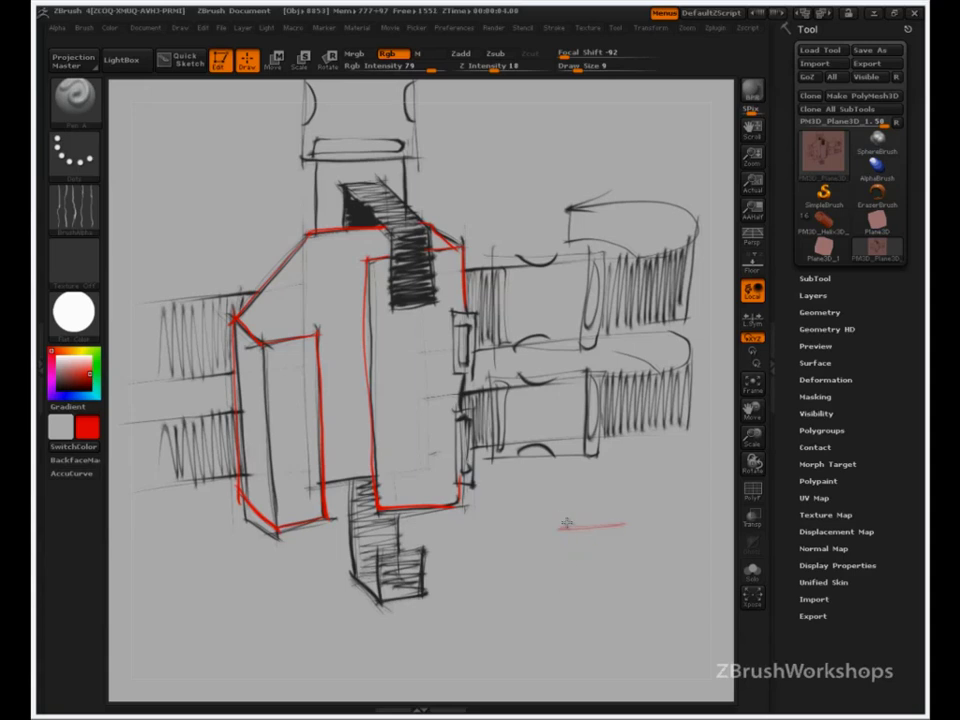
Start a red flat pattern below the right straps with the back panel, narrow side face and front panel side by side
drag(566, 536, 569, 627)
mouse_move(610, 558)
mouse_down()
mouse_move(610, 620)
mouse_move(563, 623)
mouse_up()
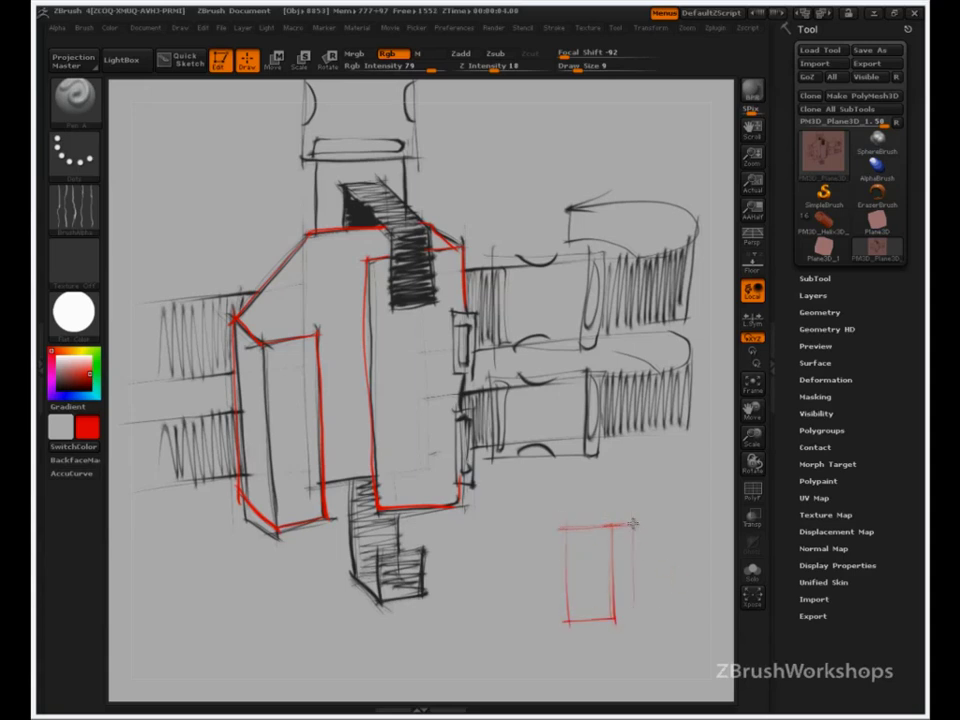
drag(633, 525, 634, 616)
drag(669, 528, 672, 615)
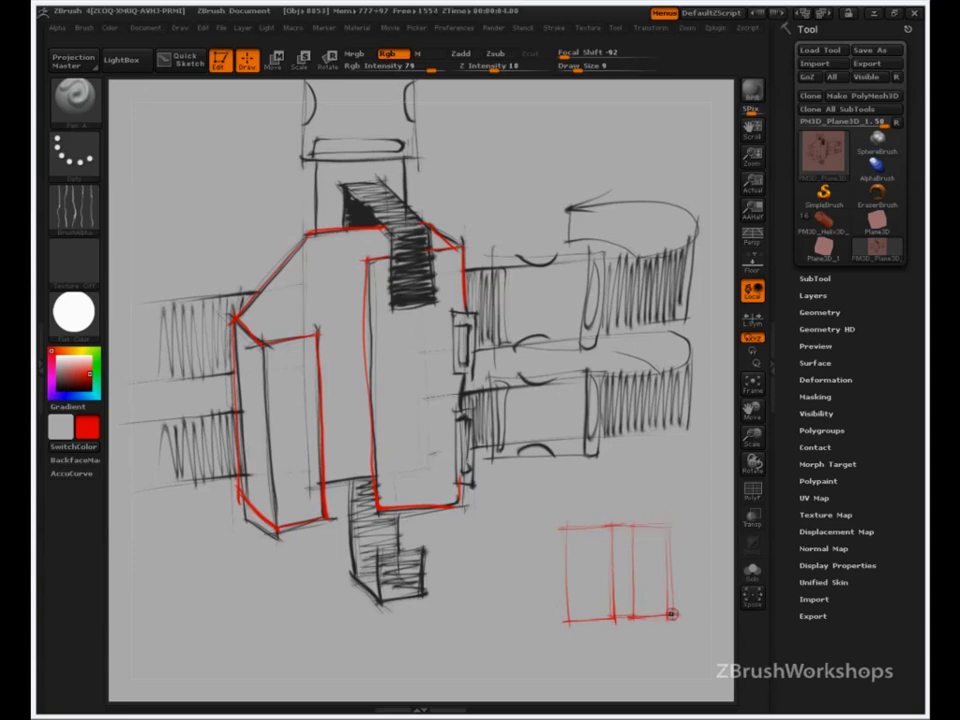
Extend the flat pattern to the left with the sloped-top section and the lower, narrow panels of the opposite side
mouse_move(566, 523)
mouse_down()
mouse_move(521, 559)
mouse_move(526, 625)
mouse_up()
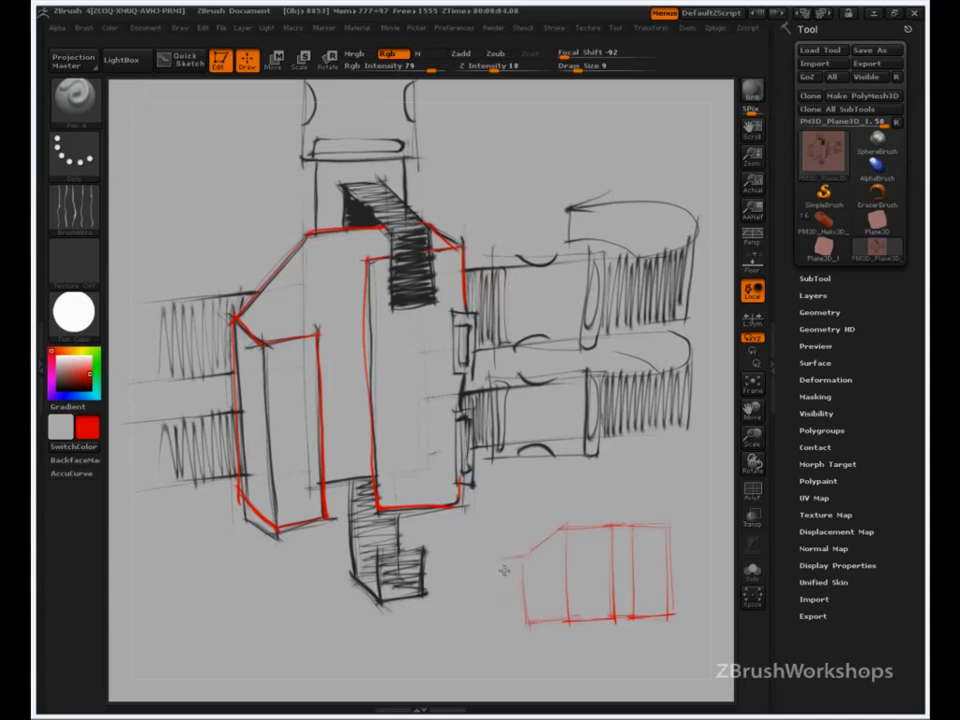
drag(508, 621, 535, 617)
mouse_move(501, 559)
mouse_down()
mouse_move(481, 560)
mouse_move(485, 621)
mouse_move(668, 619)
mouse_up()
drag(560, 528, 665, 523)
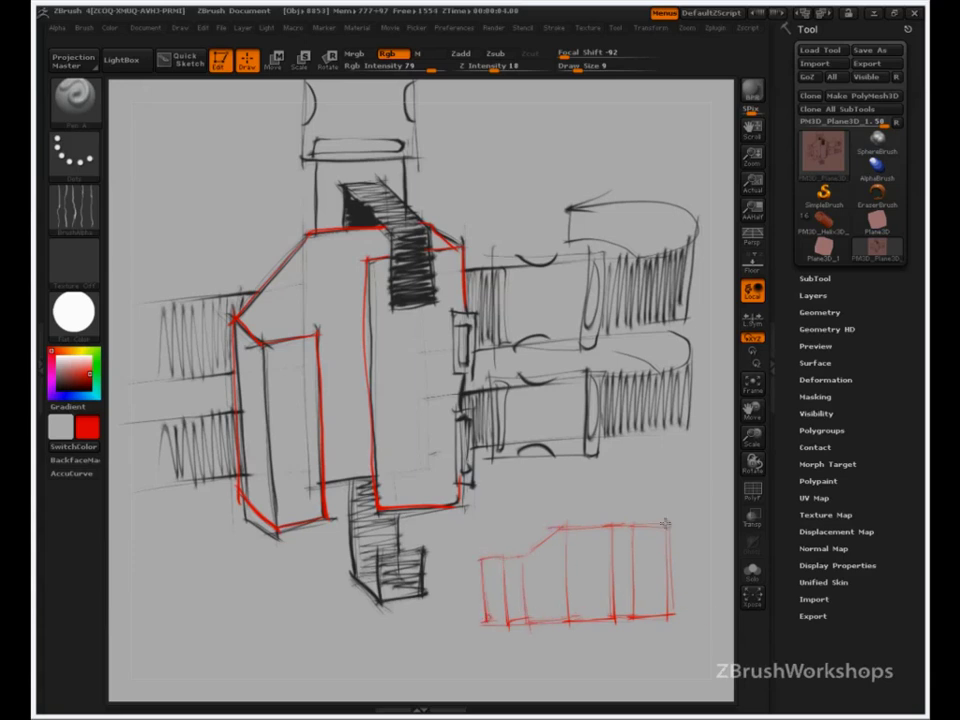
mouse_move(482, 559)
mouse_down()
mouse_move(486, 603)
mouse_move(532, 552)
mouse_move(530, 621)
mouse_up()
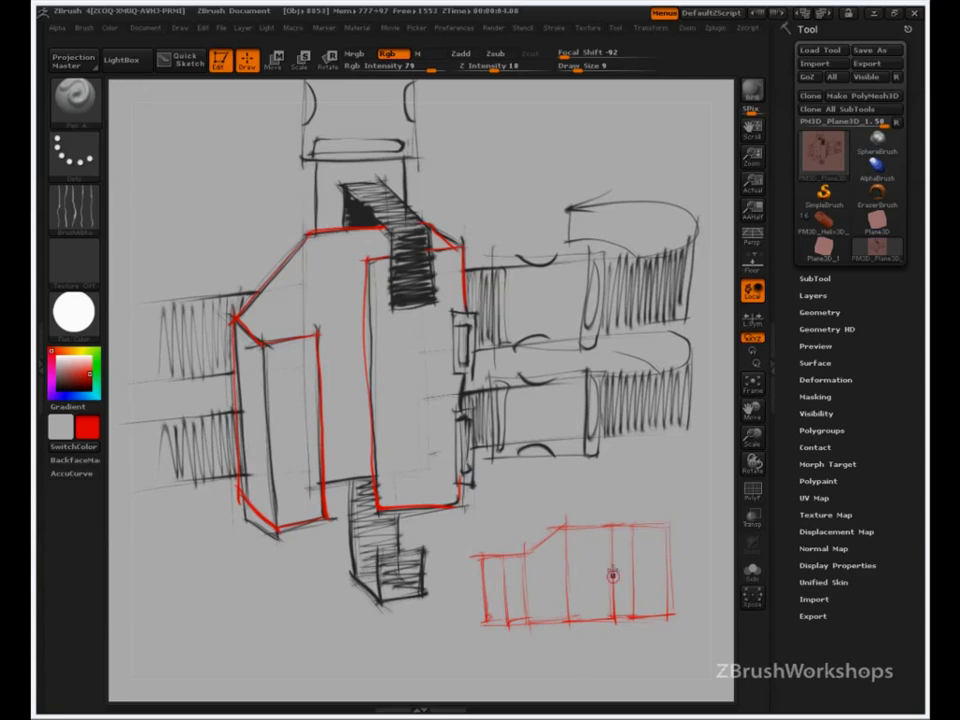
Label matching corners on the red flat pattern and the holster sketch with circled 1 and 3 and the letters A and B
drag(566, 525, 559, 491)
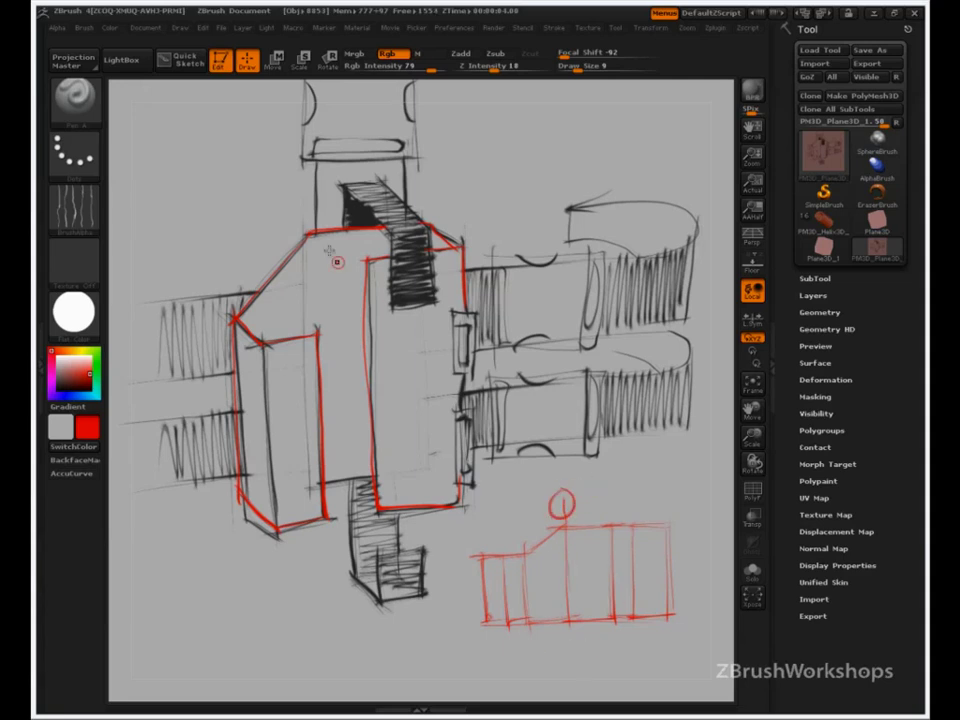
drag(300, 196, 298, 198)
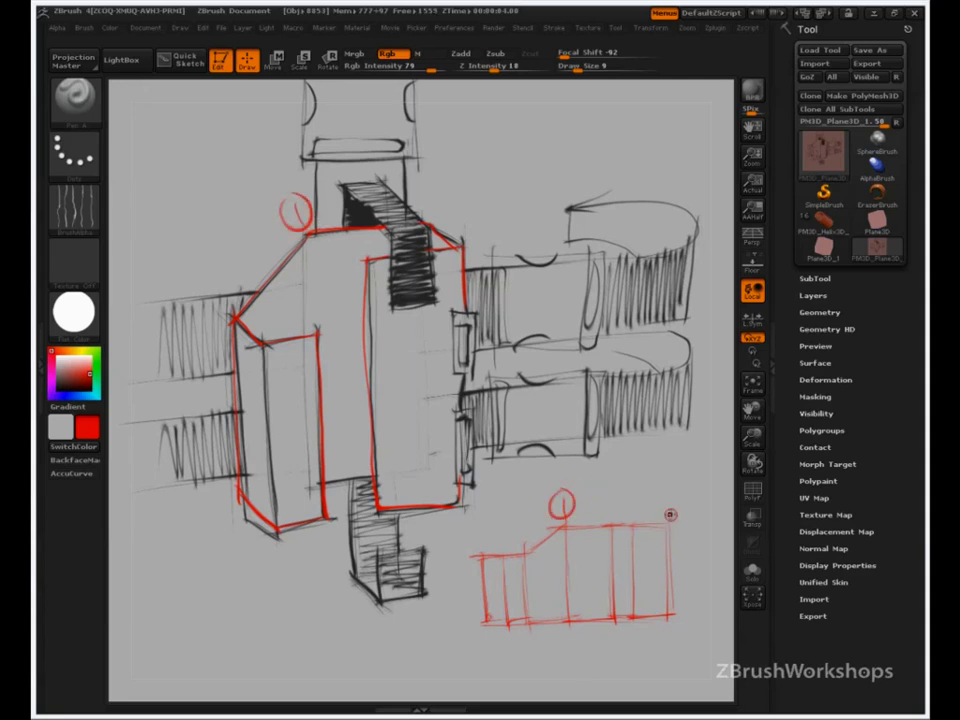
drag(671, 507, 676, 520)
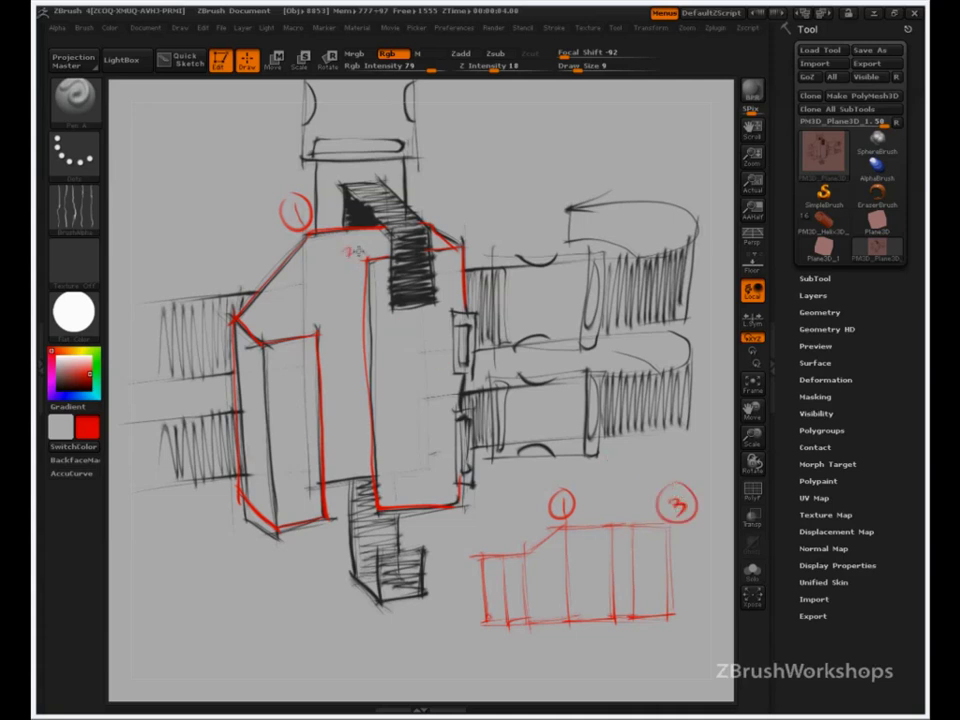
drag(339, 272, 336, 262)
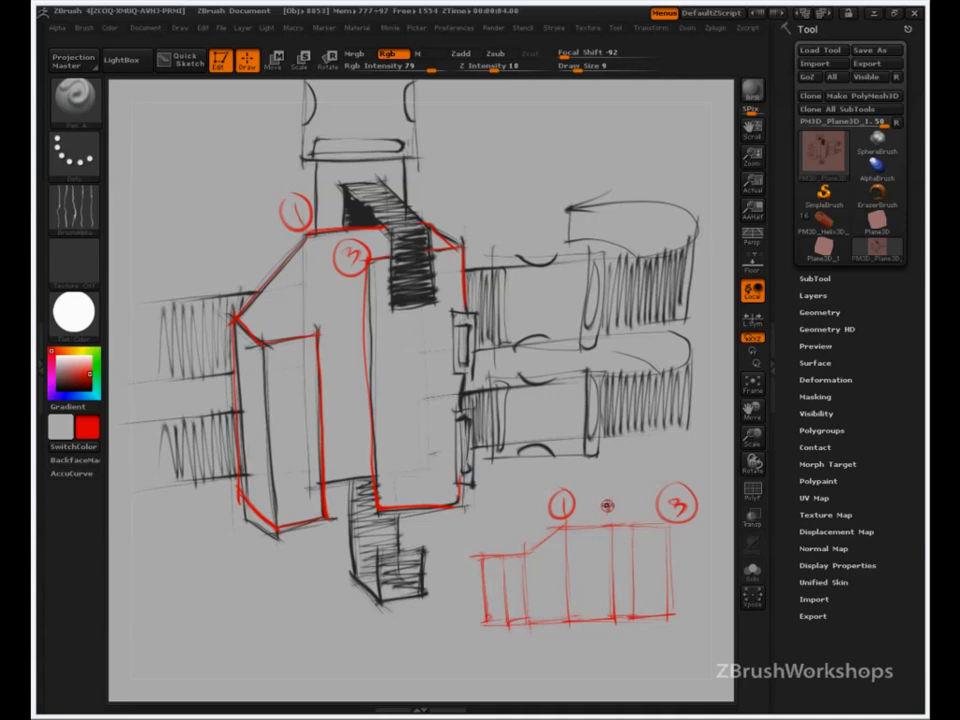
drag(614, 510, 617, 505)
mouse_move(427, 195)
mouse_down()
mouse_move(432, 214)
mouse_move(468, 240)
mouse_up()
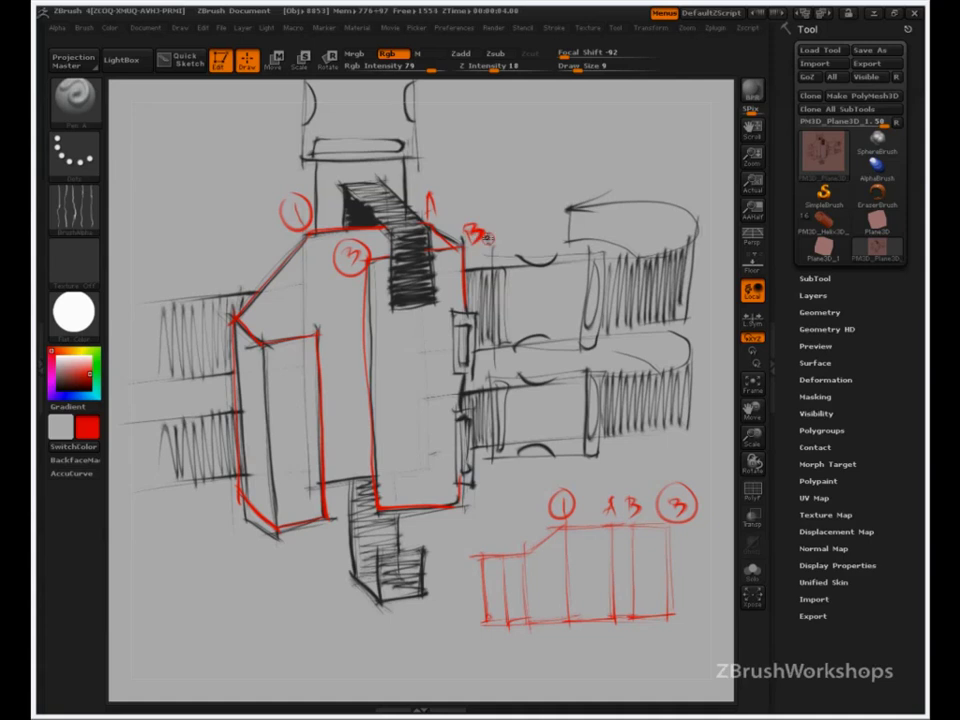
Mark the flat pattern's low outer corner and the matching corner of the holster's short front panel with a circled 5
mouse_move(470, 532)
mouse_down()
mouse_move(466, 550)
mouse_move(484, 522)
mouse_up()
drag(324, 312, 318, 335)
mouse_move(324, 311)
mouse_down()
mouse_move(337, 308)
mouse_move(325, 296)
mouse_up()
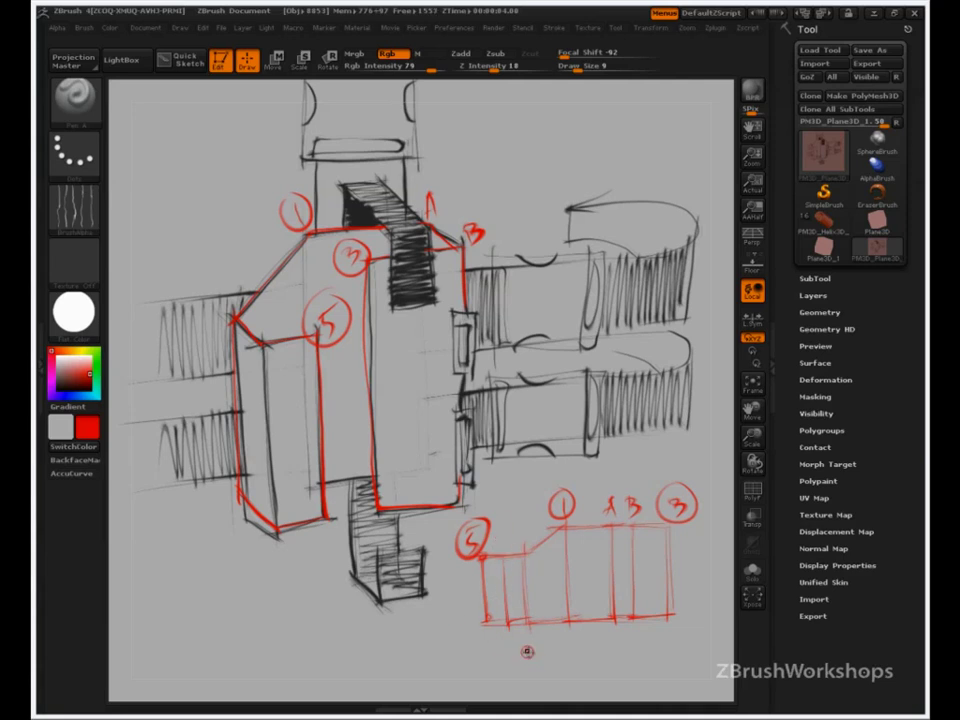
Draw width brackets beneath the flat pattern, labelling the low panels and the sloped section A each and the span up to corner B .5A
mouse_move(486, 648)
mouse_down()
mouse_move(486, 625)
mouse_move(485, 656)
mouse_up()
mouse_move(527, 622)
mouse_down()
mouse_move(527, 646)
mouse_move(526, 637)
mouse_move(505, 637)
mouse_move(570, 634)
mouse_move(570, 648)
mouse_up()
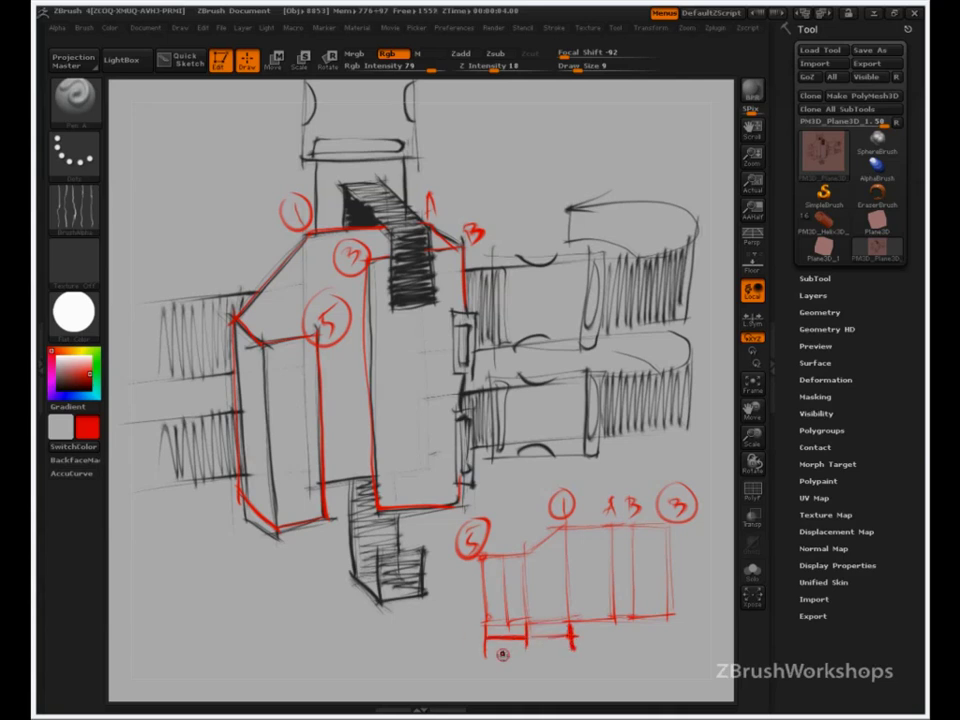
drag(502, 664, 557, 664)
drag(572, 634, 612, 634)
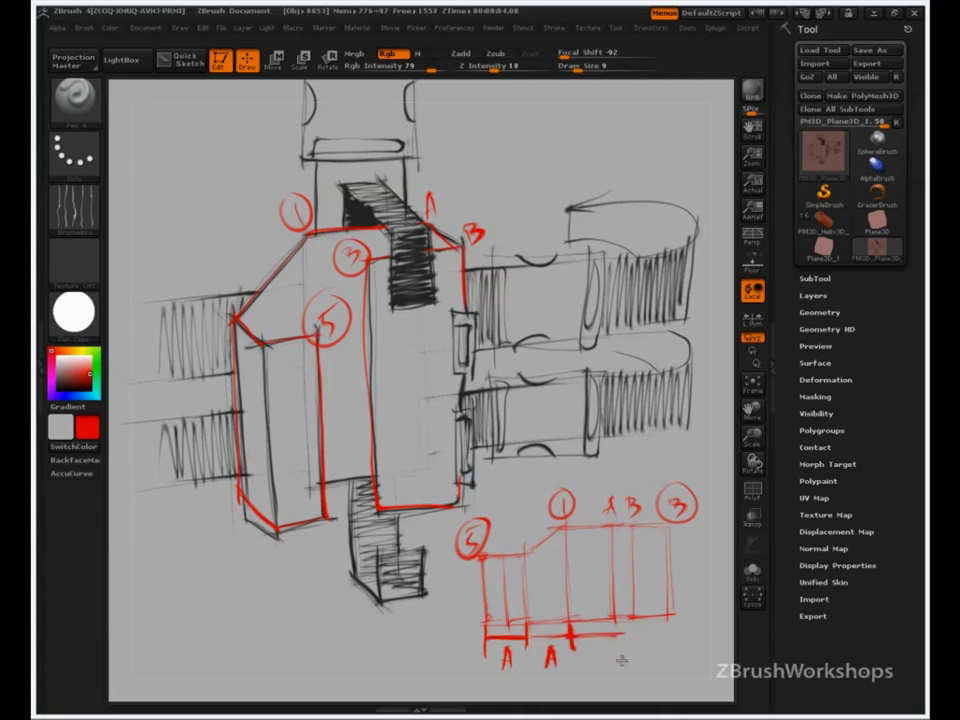
mouse_move(624, 654)
mouse_down()
mouse_move(642, 657)
mouse_move(648, 645)
mouse_move(629, 668)
mouse_move(652, 667)
mouse_up()
drag(659, 645, 665, 667)
drag(654, 659, 666, 658)
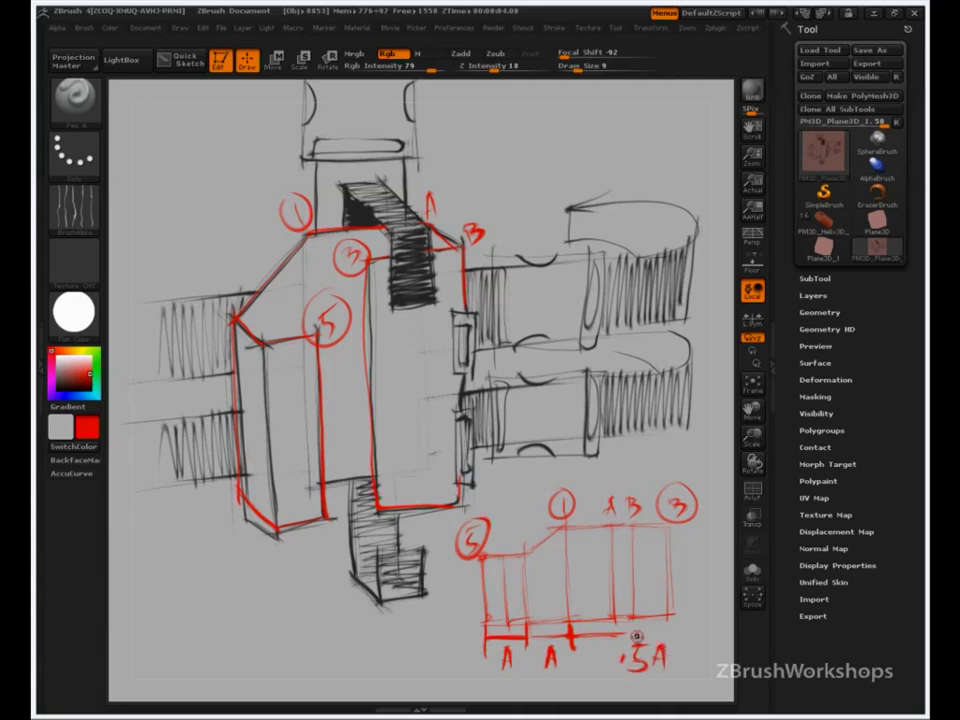
drag(630, 615, 630, 628)
Extend the flat pattern's low end outward past corner 5 and thicken the outline of the sloped-top section beside corner 1
mouse_move(520, 587)
mouse_down()
mouse_move(434, 590)
mouse_move(456, 595)
mouse_up()
mouse_move(437, 553)
mouse_down()
mouse_move(439, 615)
mouse_move(520, 618)
mouse_up()
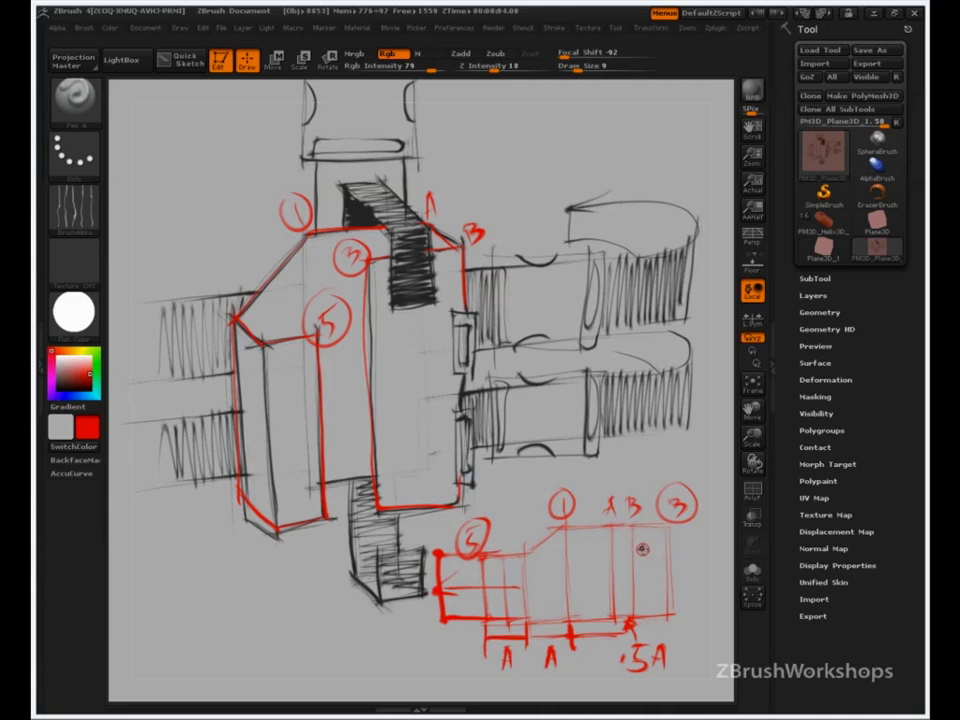
mouse_move(564, 522)
mouse_down()
mouse_move(521, 555)
mouse_move(526, 625)
mouse_up()
drag(526, 622, 564, 618)
drag(566, 527, 566, 622)
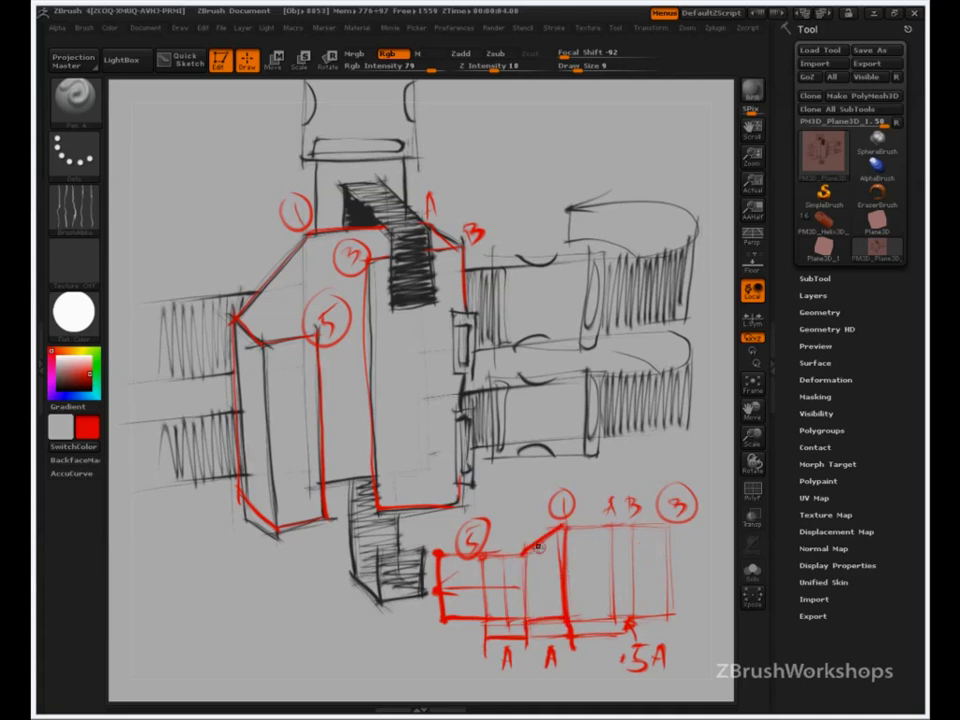
drag(522, 555, 525, 613)
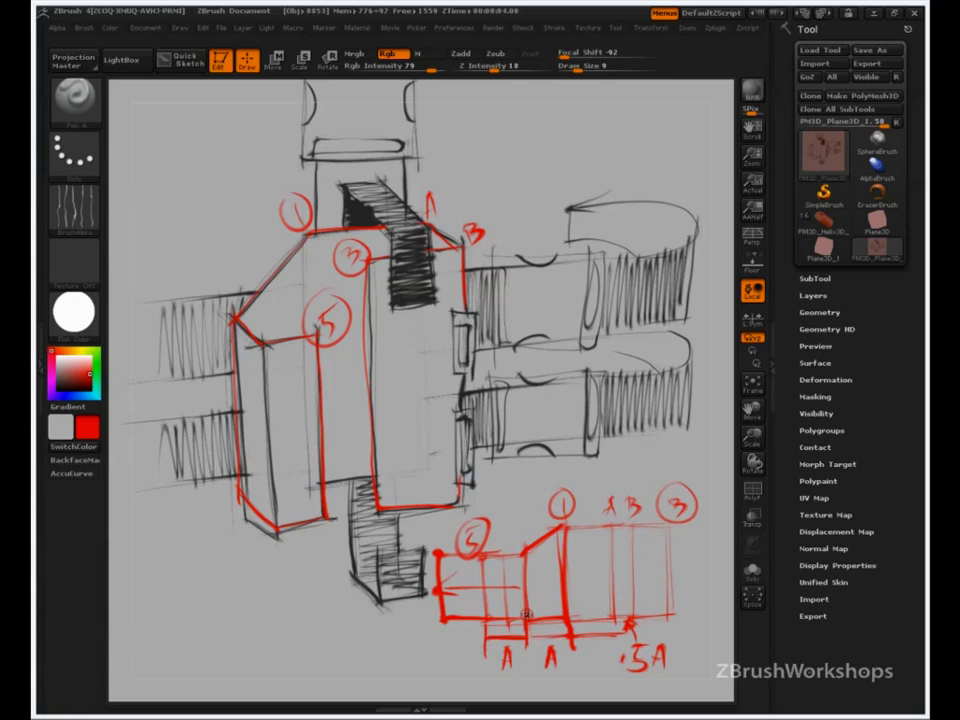